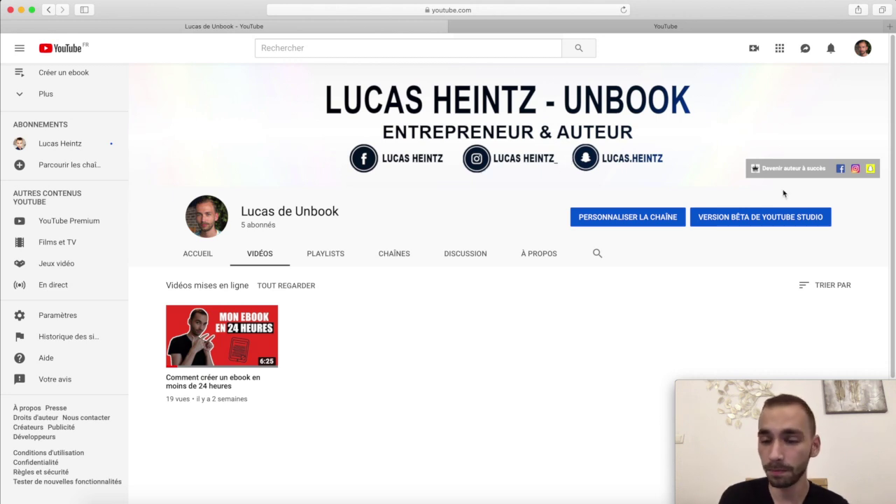
- Review the channel's À propos page, including its description and links, and reveal the business contact e-mail
left_click(199, 256)
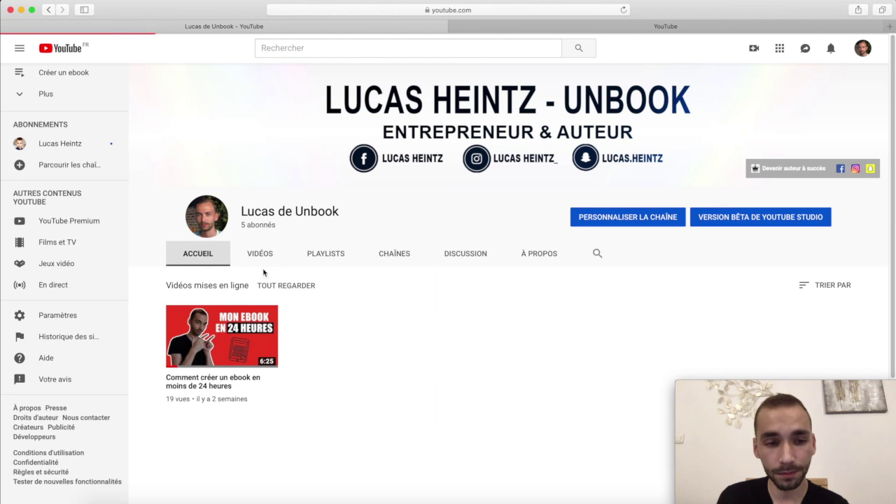
left_click(538, 257)
scroll(518, 283, "down", 3)
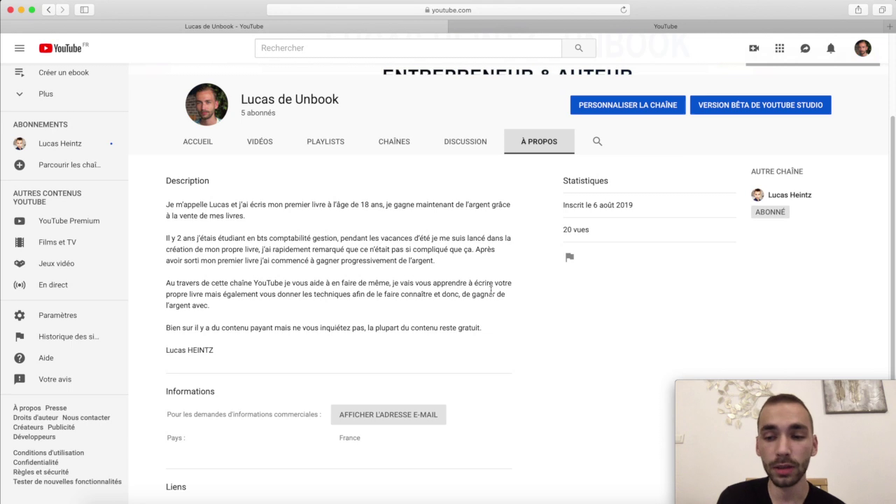
scroll(491, 290, "down", 2)
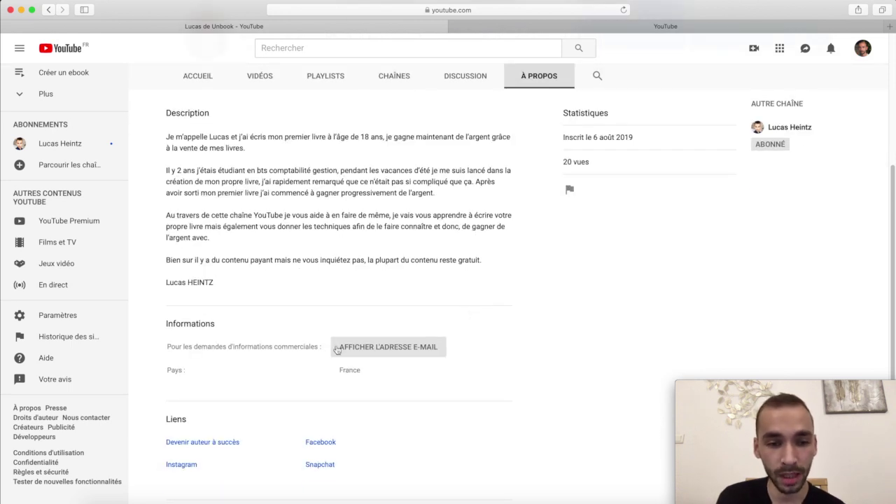
left_click(414, 354)
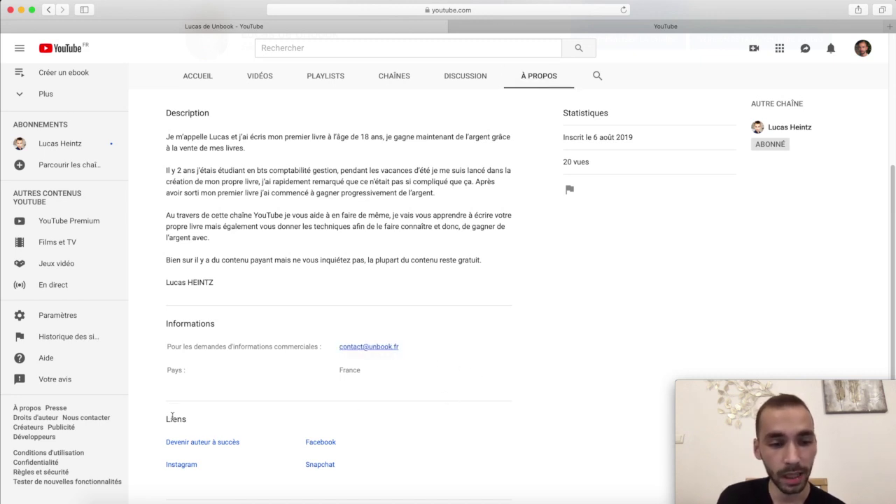
scroll(360, 406, "up", 5)
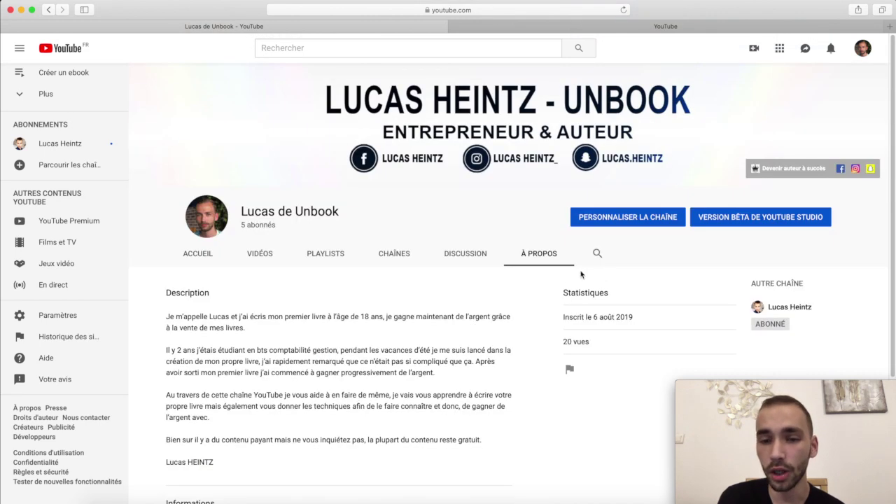
- Switch the channel to customization mode and open the channel featured under AUTRE CHAÎNE in a new tab
left_click(653, 222)
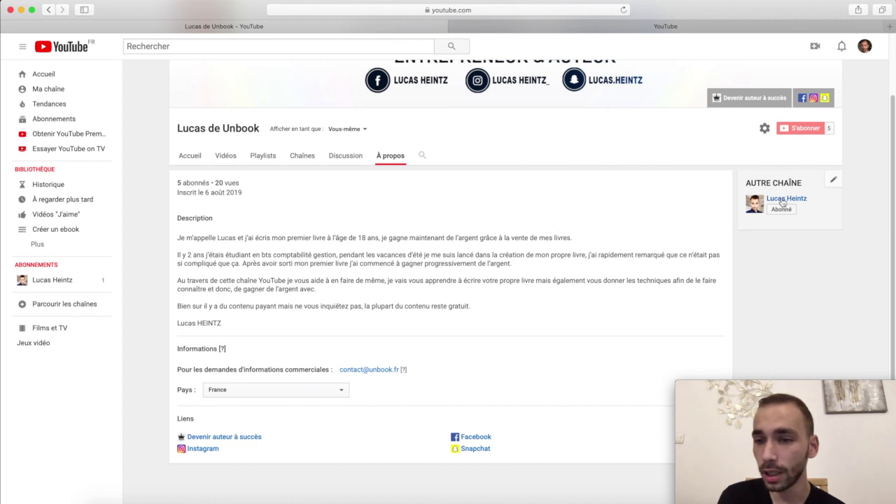
right_click(802, 205)
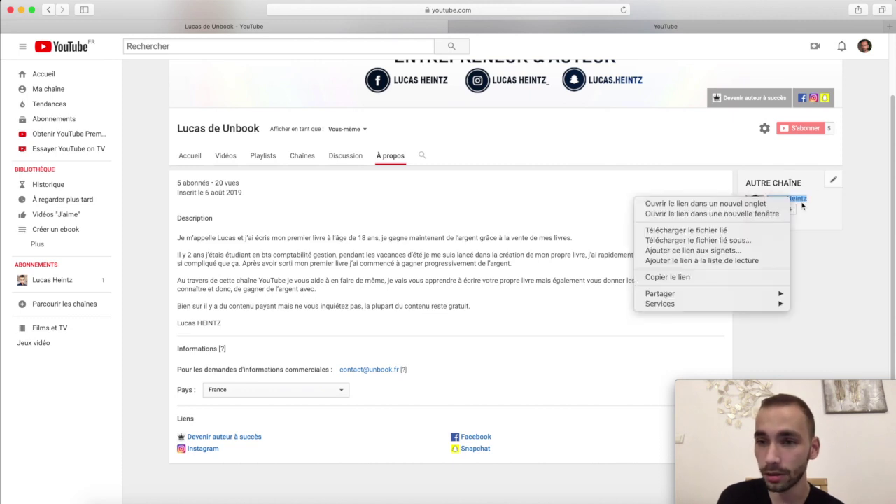
left_click(760, 203)
left_click(799, 295)
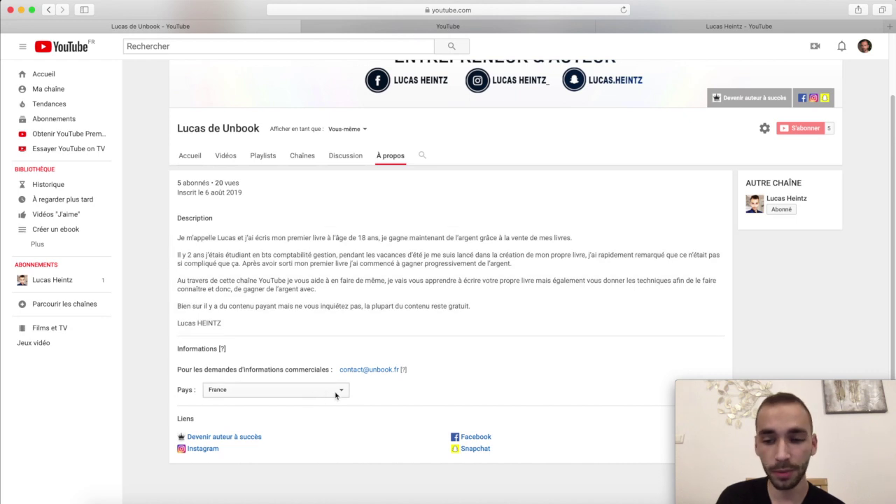
- Open the channel's custom links for editing and review their titles, URLs and the channel art overlay setting
scroll(306, 395, "down", 3)
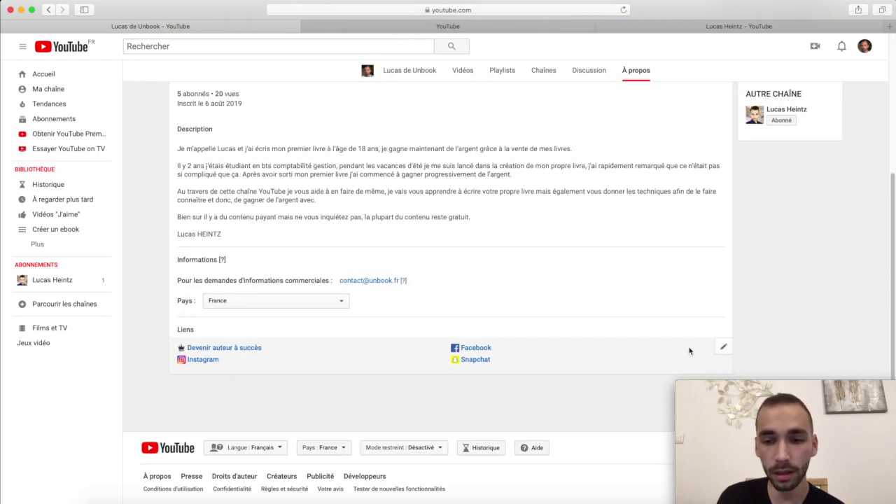
left_click(723, 346)
scroll(563, 353, "down", 3)
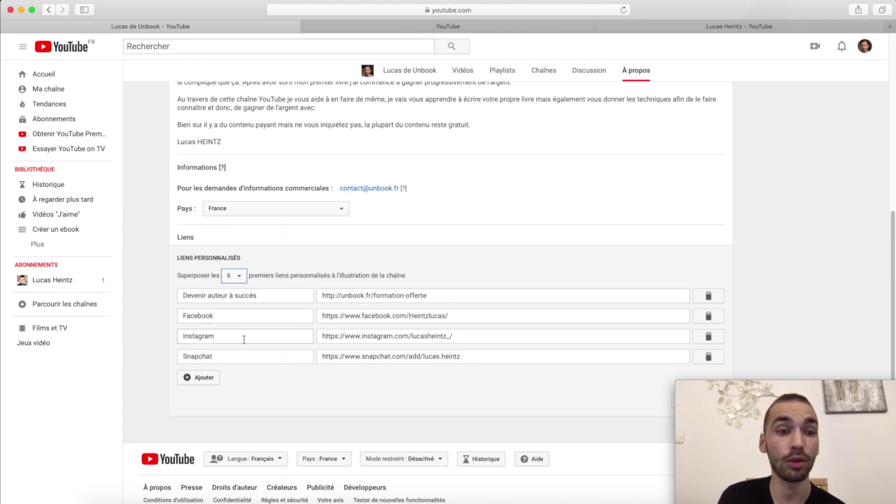
scroll(336, 310, "up", 4)
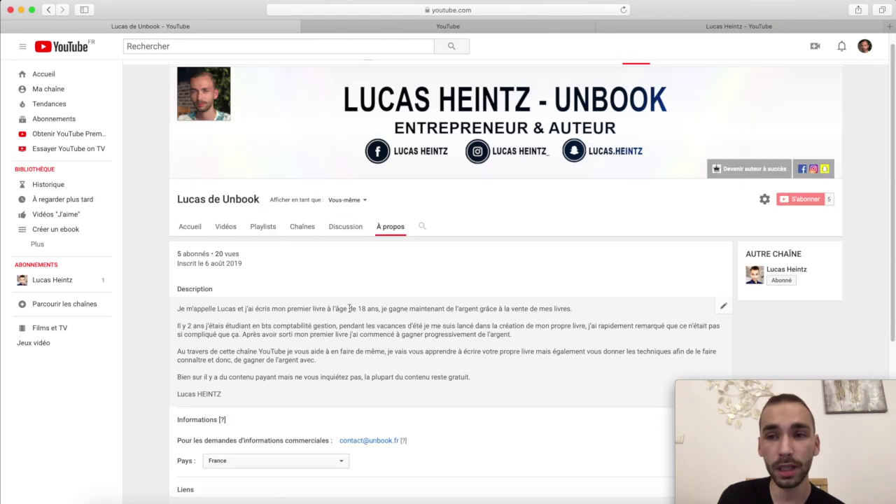
scroll(768, 176, "down", 5)
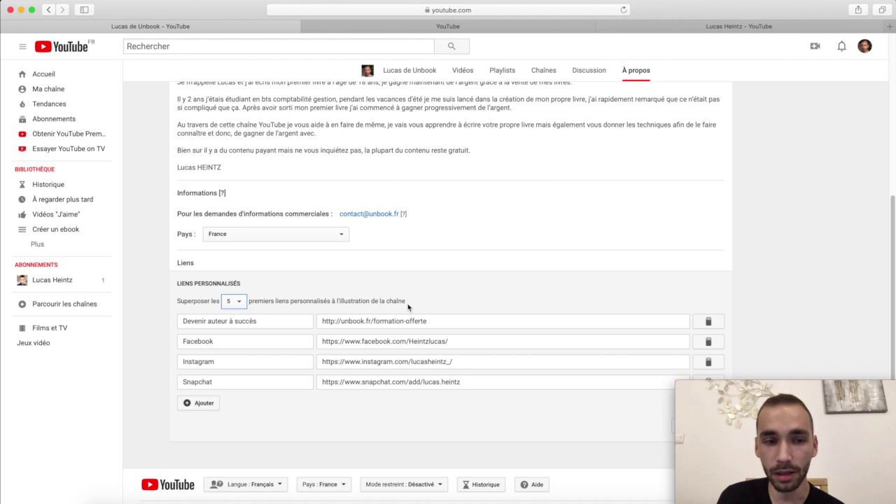
scroll(439, 315, "down", 1)
scroll(499, 357, "up", 3)
scroll(498, 357, "up", 3)
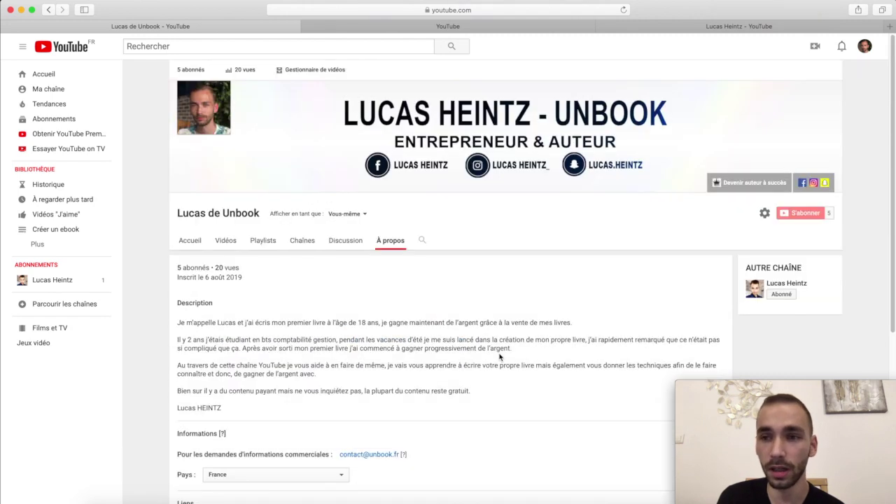
- Show the channel's Accueil page and try to confirm the promoted content section for subscribers without selecting any content
left_click(186, 241)
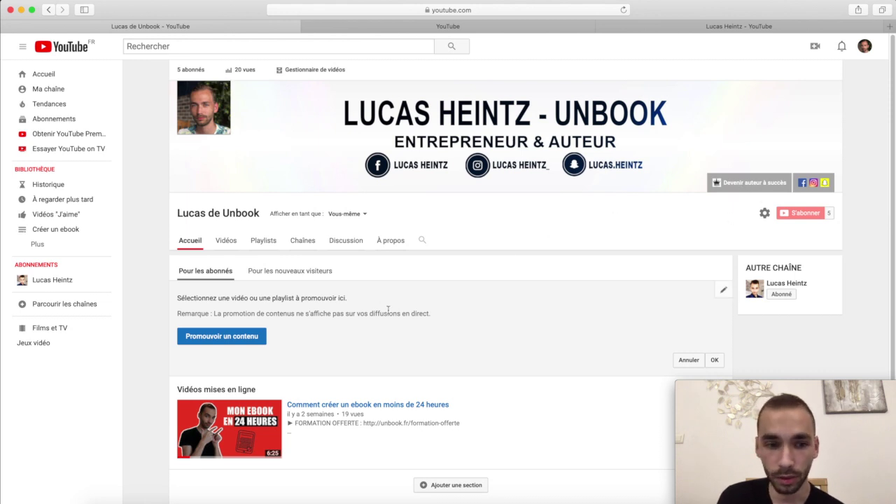
scroll(721, 290, "down", 3)
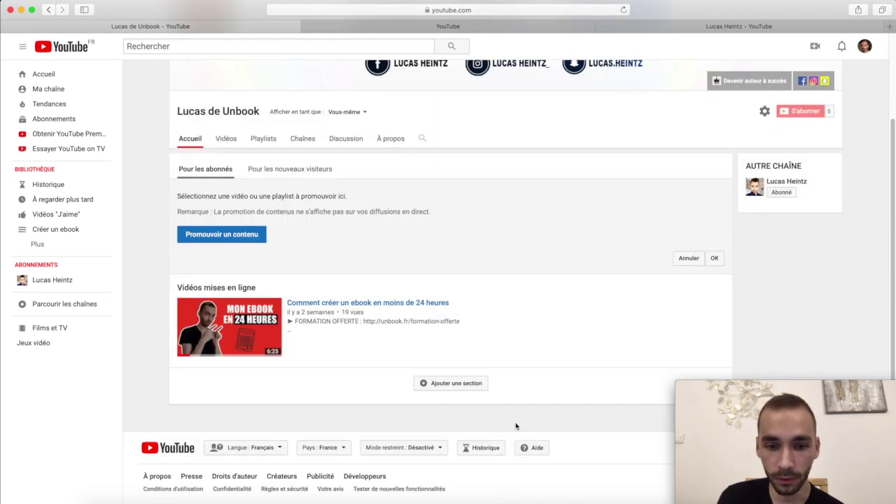
left_click(714, 258)
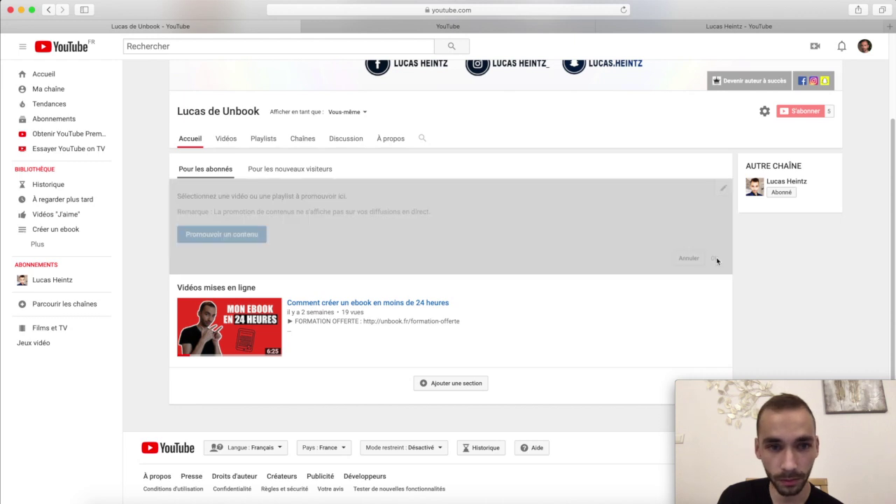
scroll(572, 301, "up", 3)
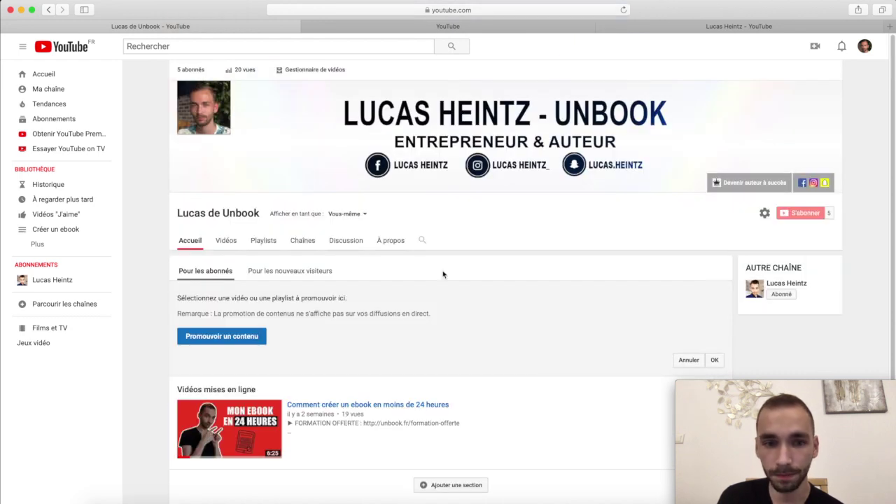
- Open the banner link "Devenir auteur à succès" in a new tab, inspect its e-mail sign-up form, and close the page
right_click(752, 186)
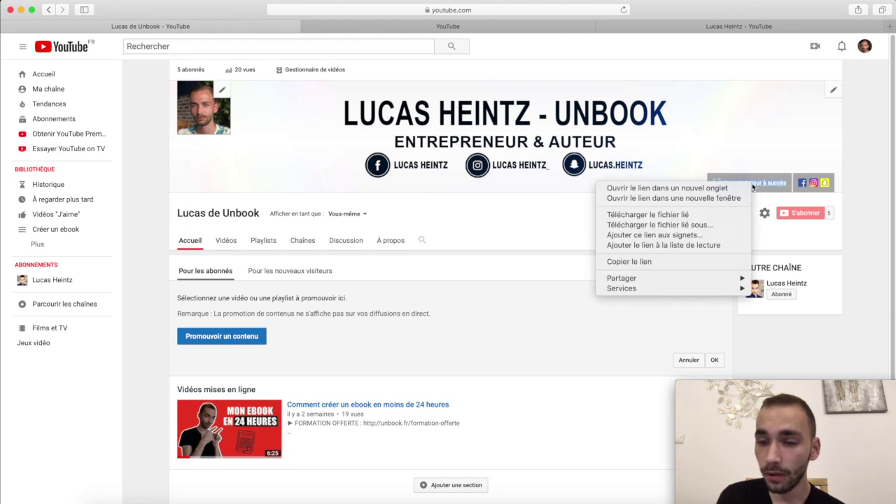
left_click(738, 186)
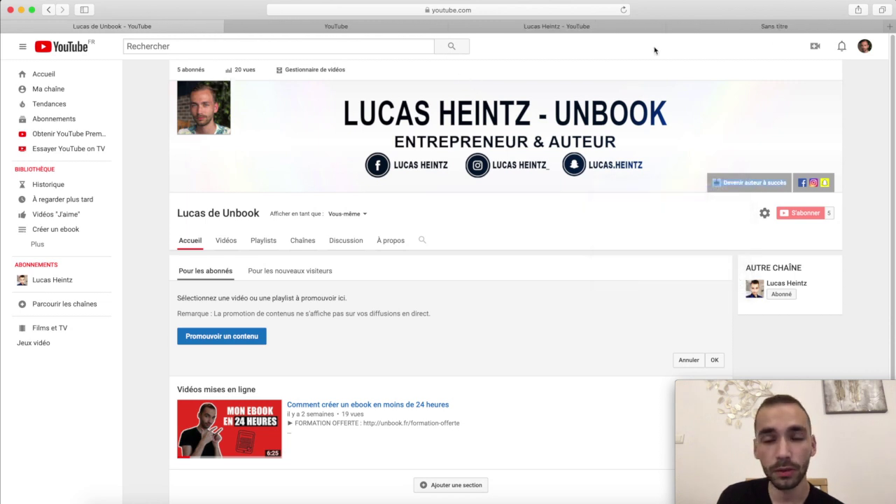
left_click(727, 28)
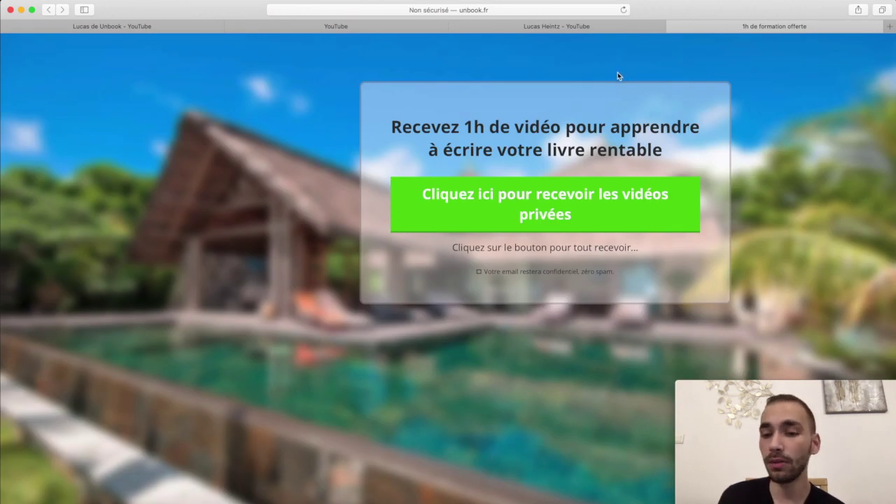
left_click(537, 203)
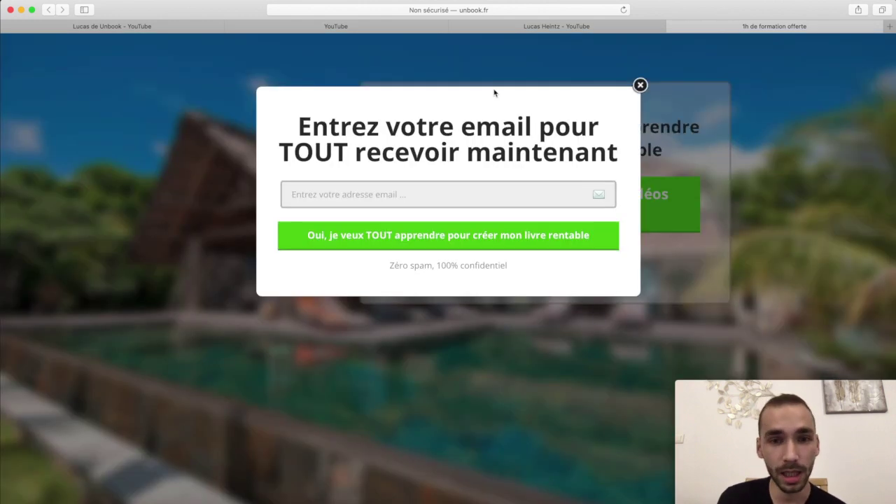
left_click(638, 84)
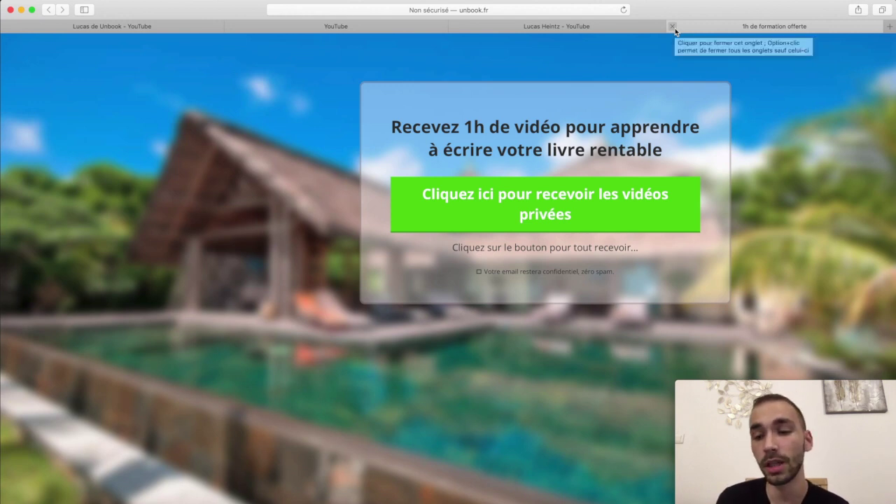
left_click(673, 27)
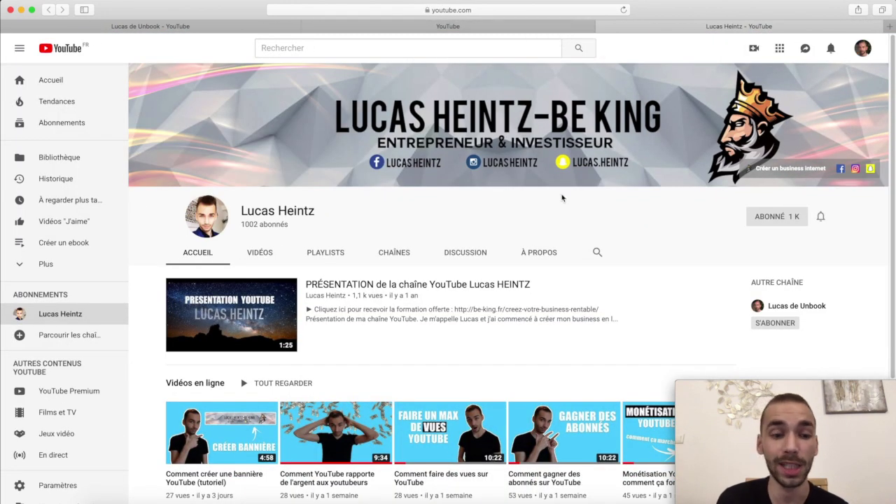
- Return to the Unbook channel's customization page and review the sections on its Accueil page
left_click(434, 30)
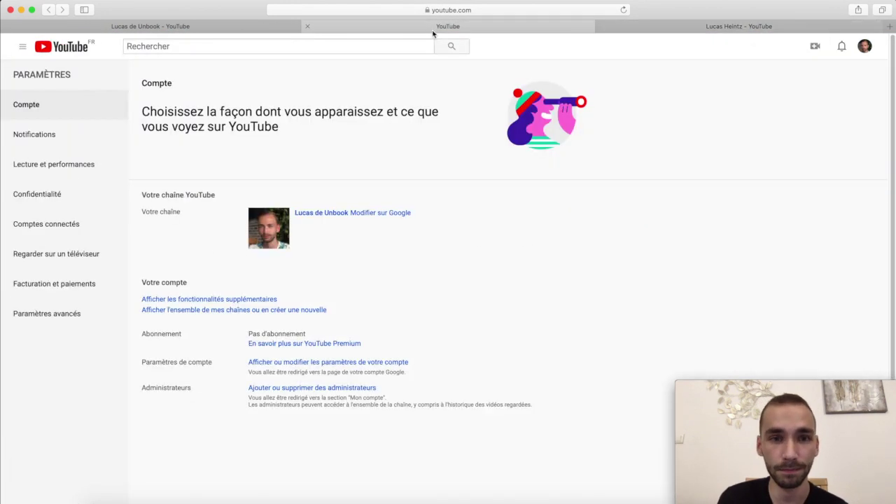
left_click(227, 30)
scroll(392, 231, "down", 1)
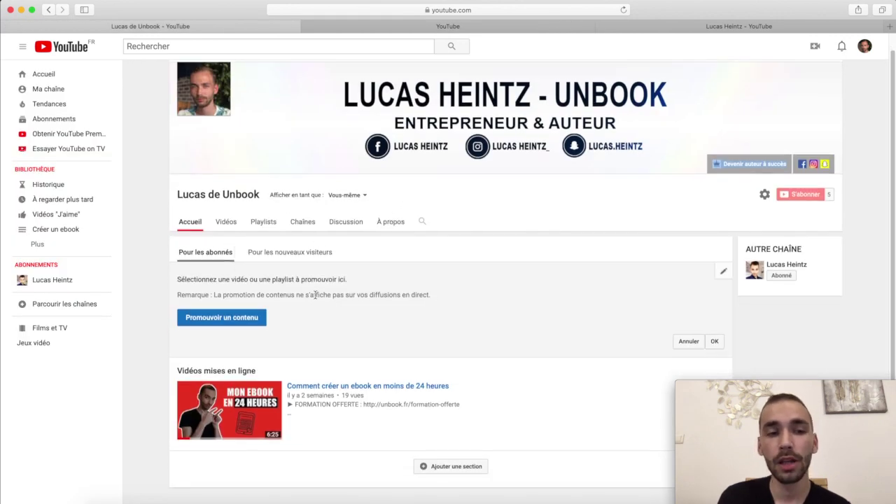
scroll(315, 295, "down", 3)
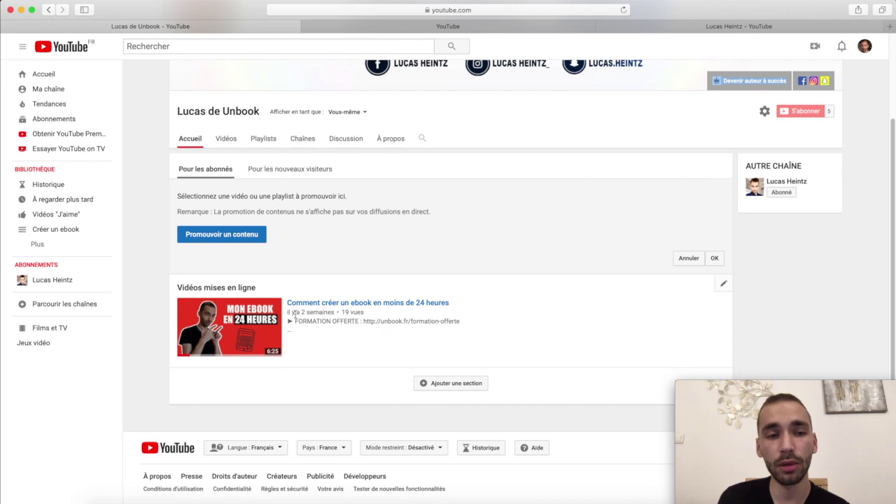
- Examine the Be King channel's home page layout, including its presentation video, online videos and created playlists
left_click(526, 28)
left_click(679, 22)
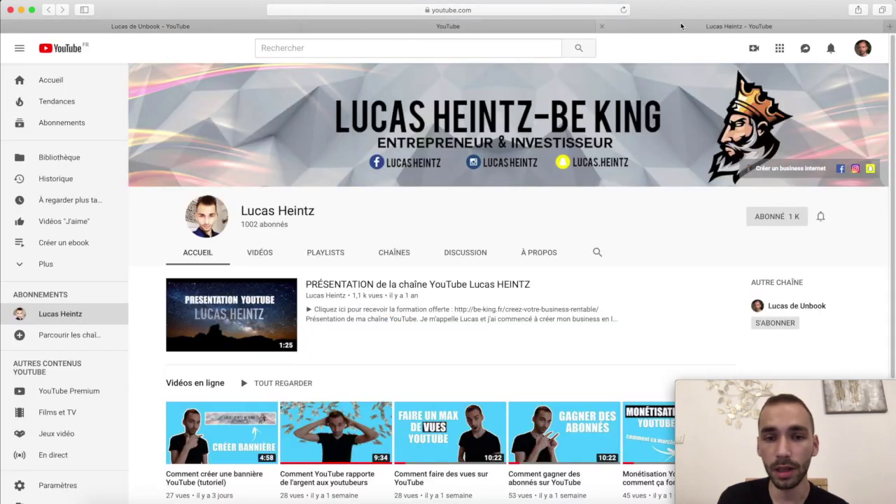
scroll(489, 170, "down", 3)
scroll(489, 170, "down", 2)
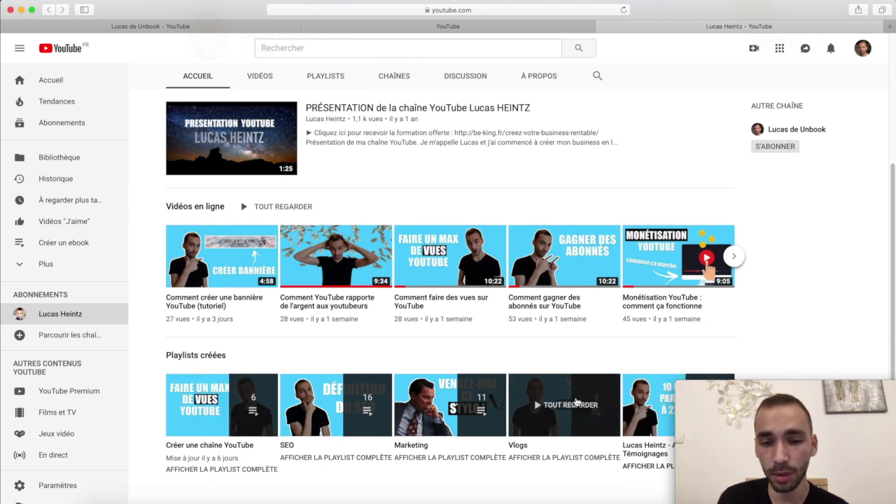
scroll(350, 315, "up", 3)
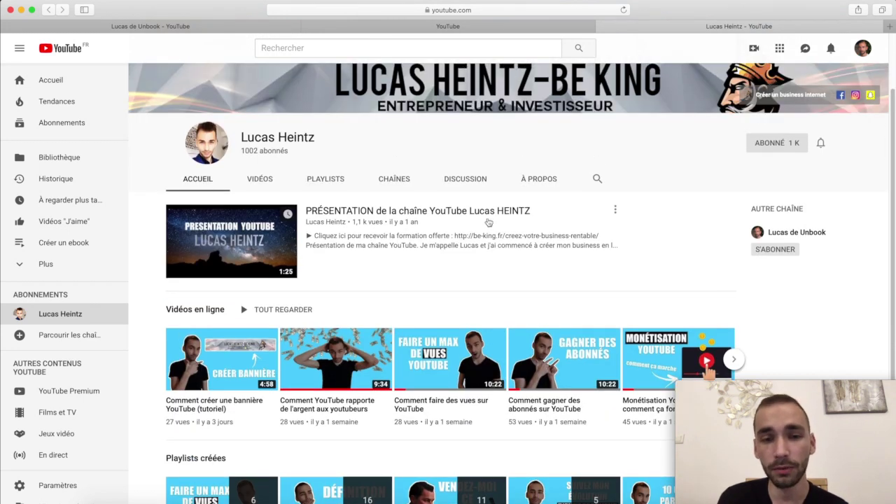
scroll(284, 175, "down", 3)
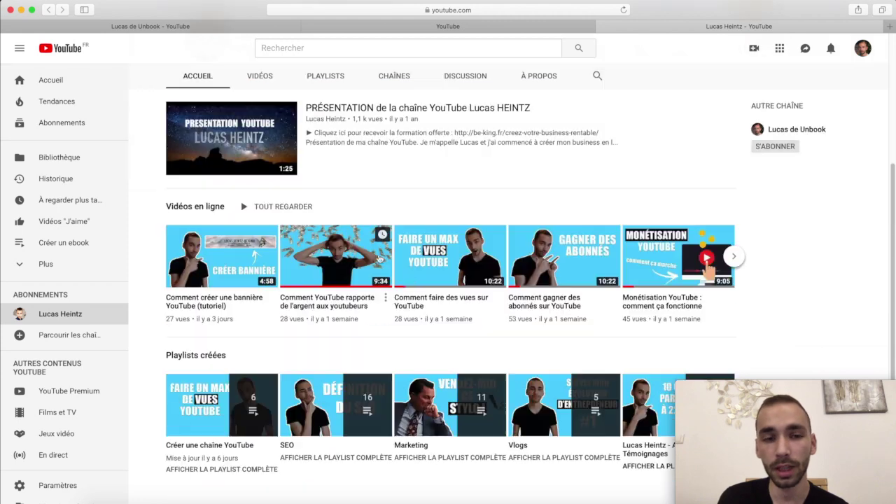
scroll(459, 310, "up", 5)
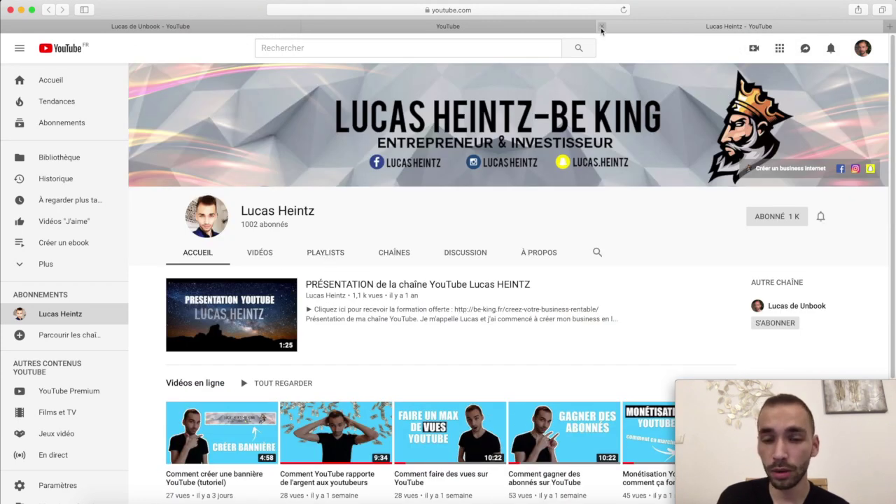
scroll(585, 234, "down", 5)
scroll(611, 235, "up", 5)
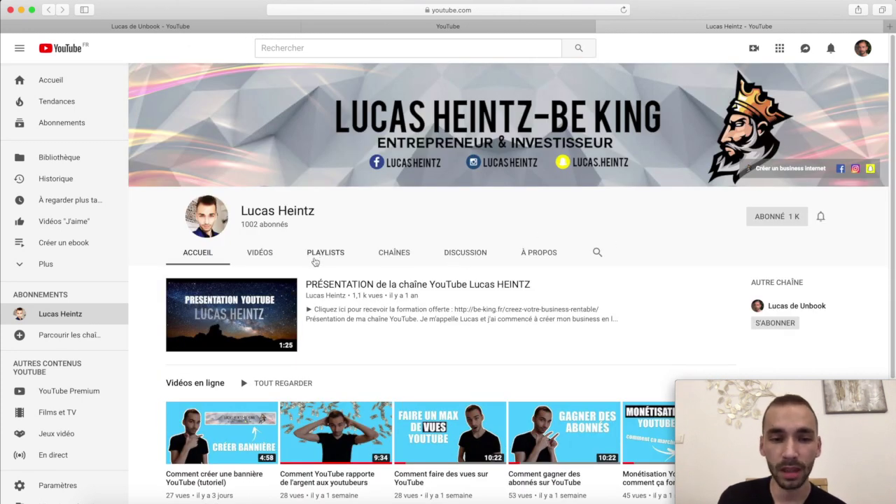
- Close the Be King channel's tab, view the account's additional features and status, and return to the account settings
left_click(603, 27)
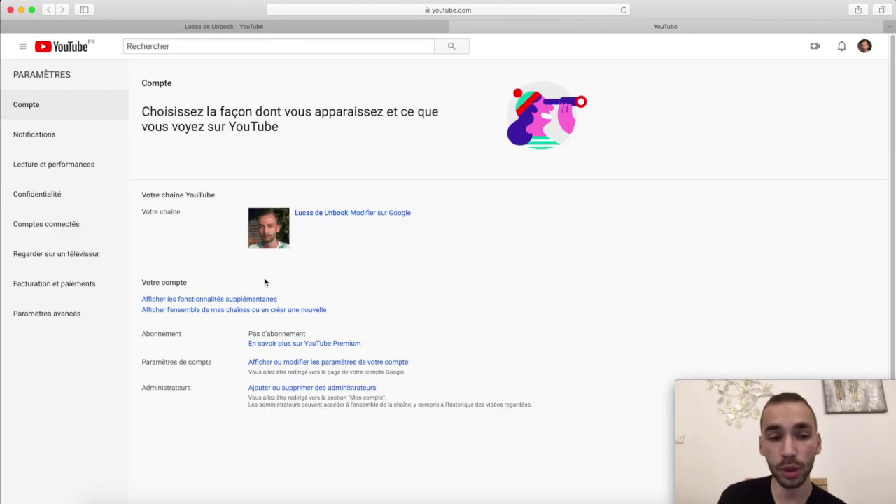
left_click(257, 302)
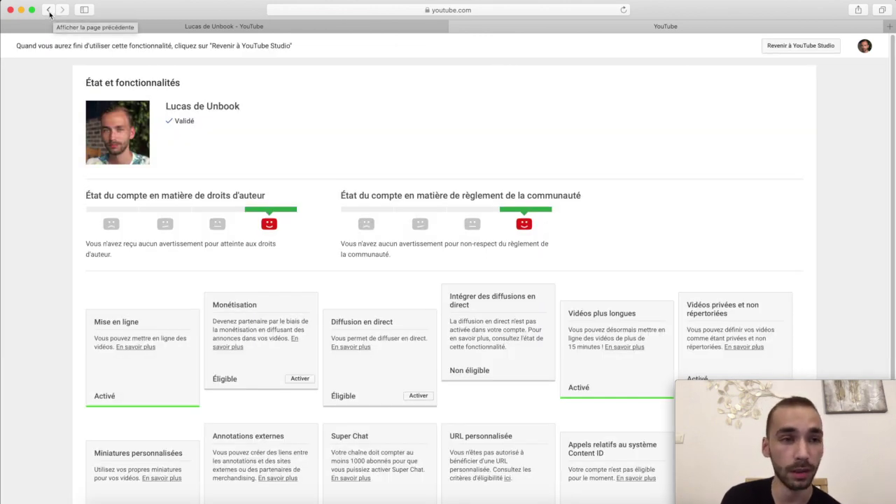
left_click(48, 10)
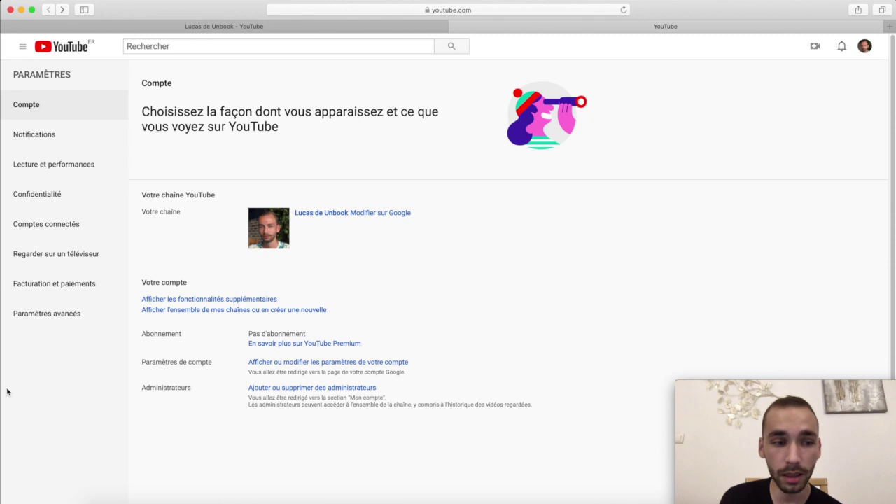
- Go back from the channel customization view to the public channel page, open the account settings, and close the duplicate settings tab
left_click(198, 27)
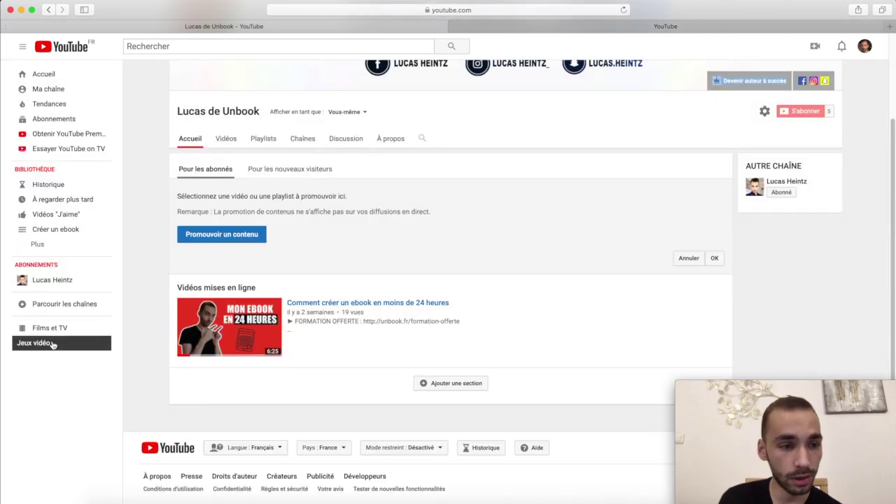
scroll(504, 398, "up", 3)
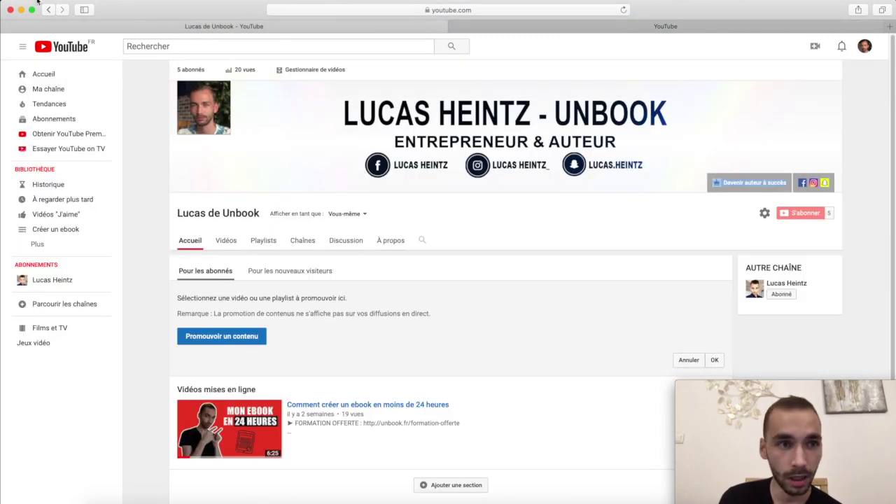
left_click(48, 10)
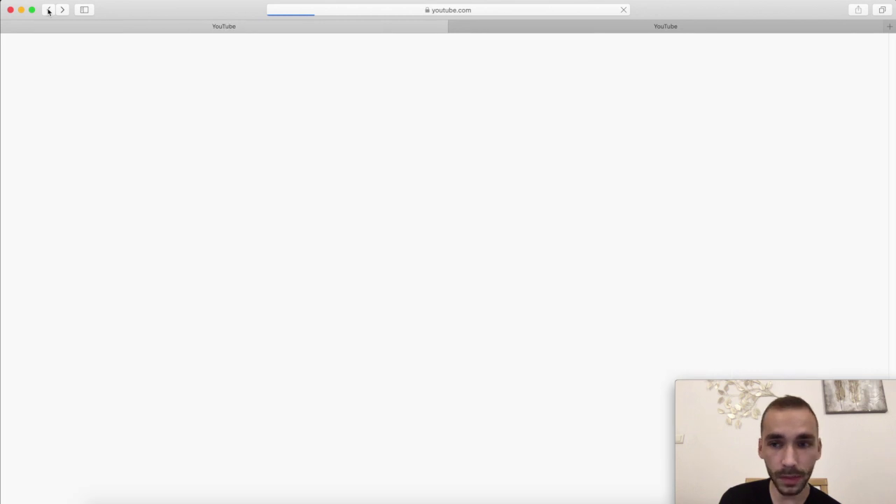
scroll(87, 411, "down", 3)
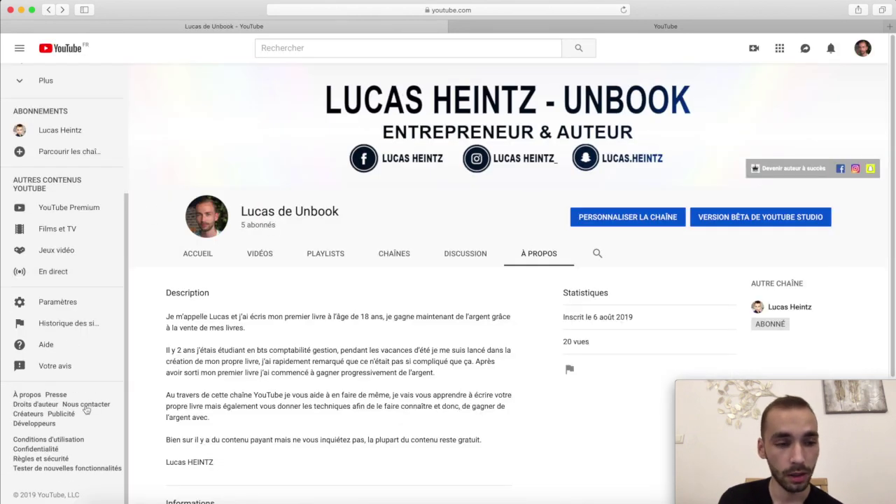
left_click(75, 299)
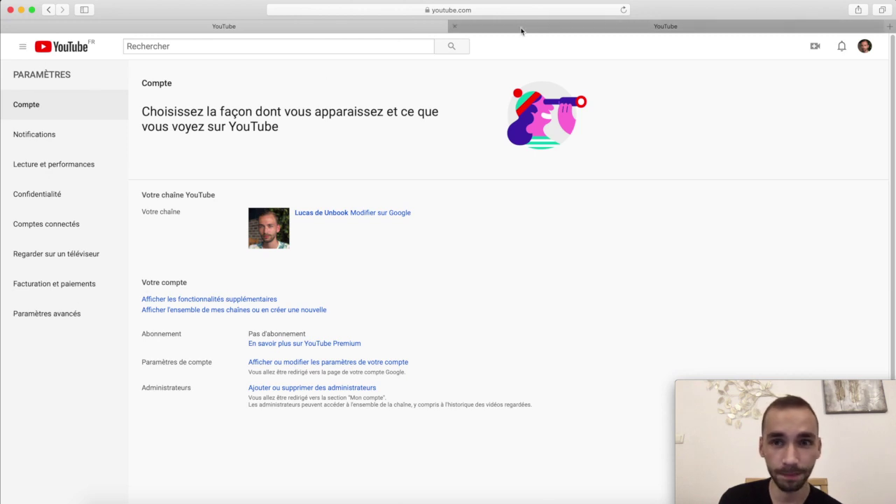
left_click(7, 26)
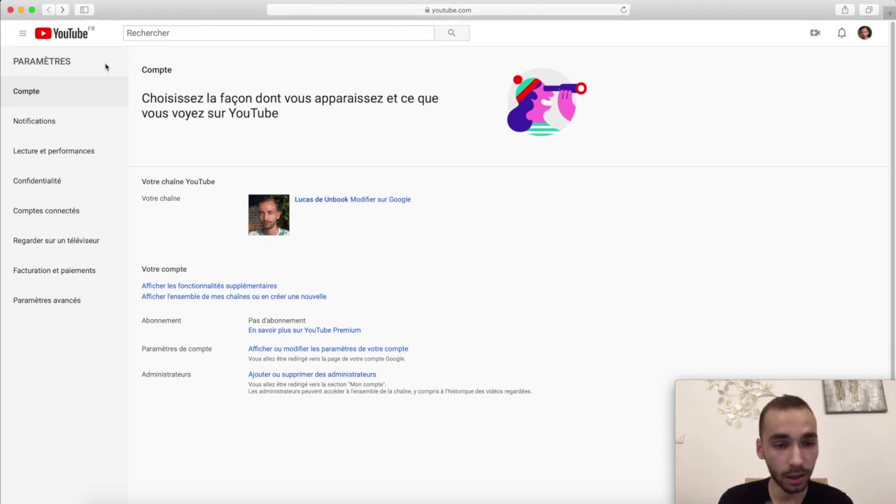
- Open the account's additional features and examine the copyright status, community guidelines status and available feature cards
left_click(235, 287)
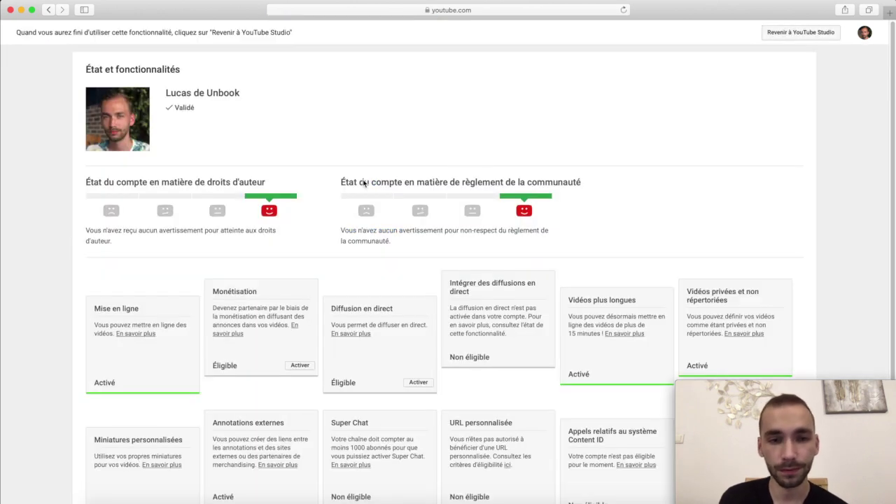
scroll(413, 297, "down", 5)
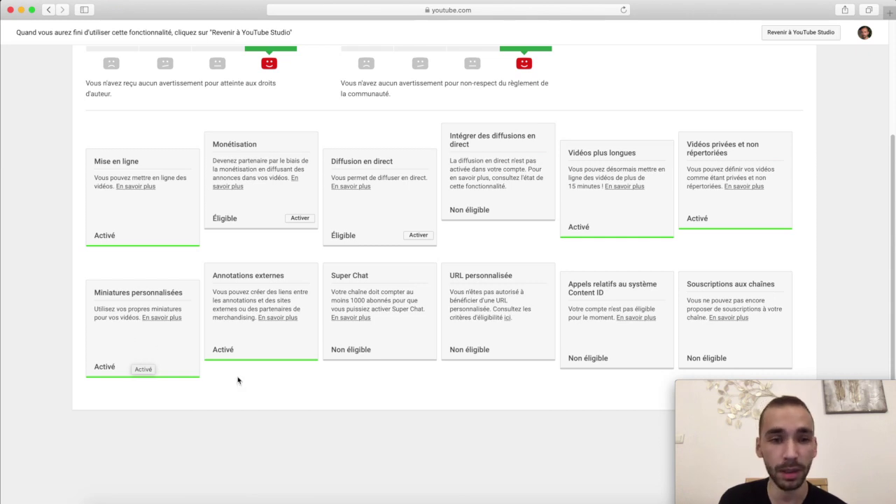
scroll(240, 380, "up", 1)
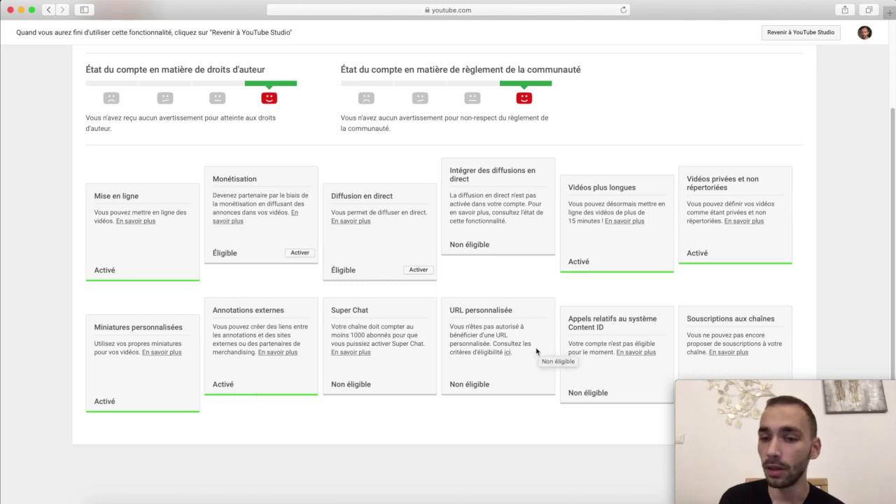
scroll(396, 330, "up", 3)
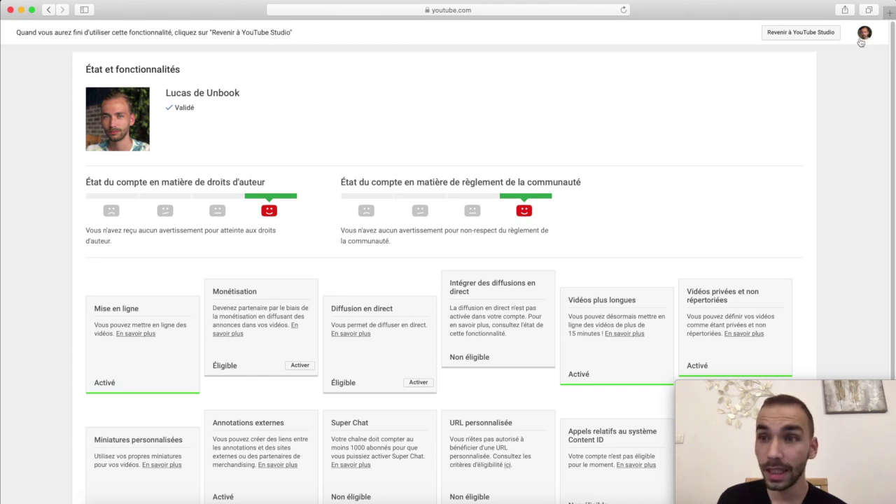
- Return to YouTube Studio, view the channel's Playlists page from the other functions, and close it
left_click(808, 35)
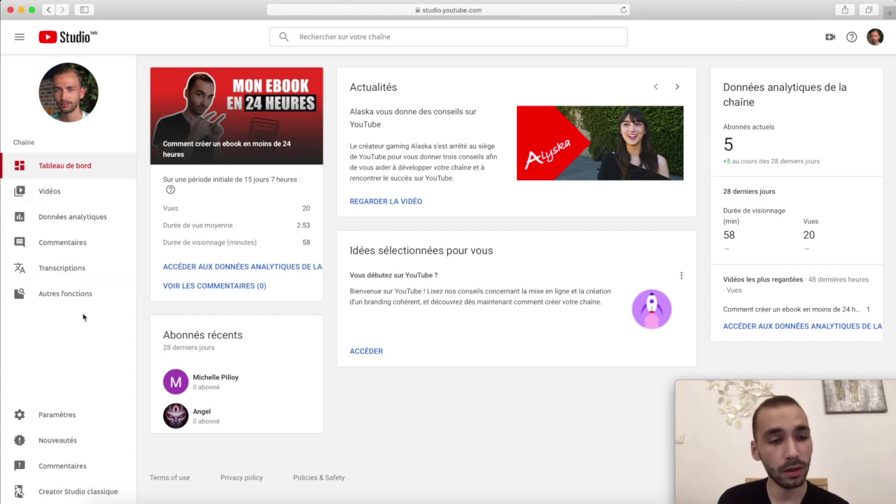
mouse_move(89, 299)
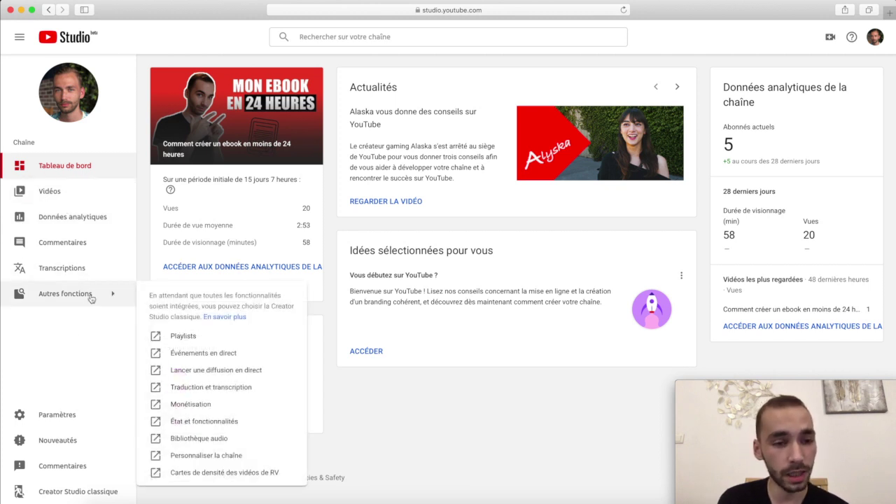
left_click(210, 339)
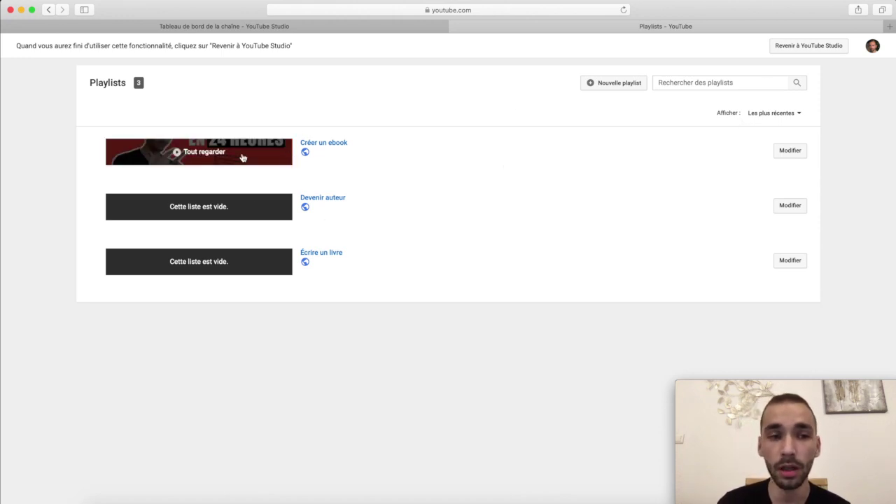
mouse_move(229, 163)
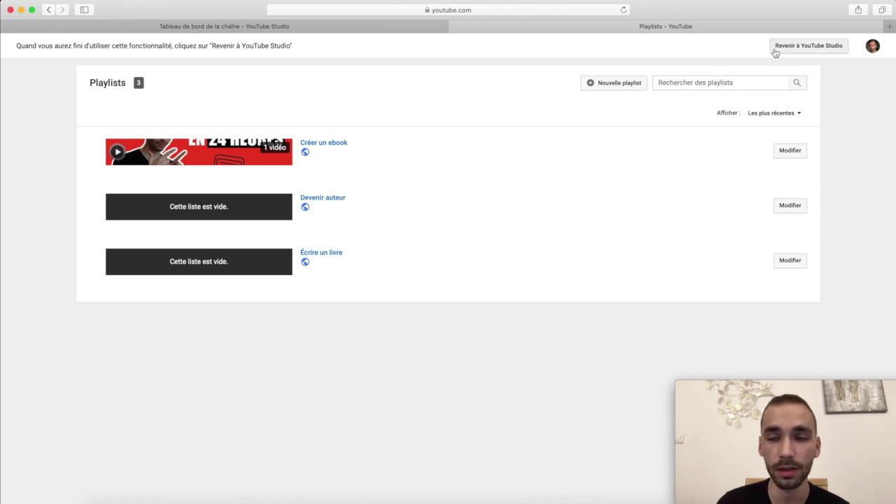
key("super+w")
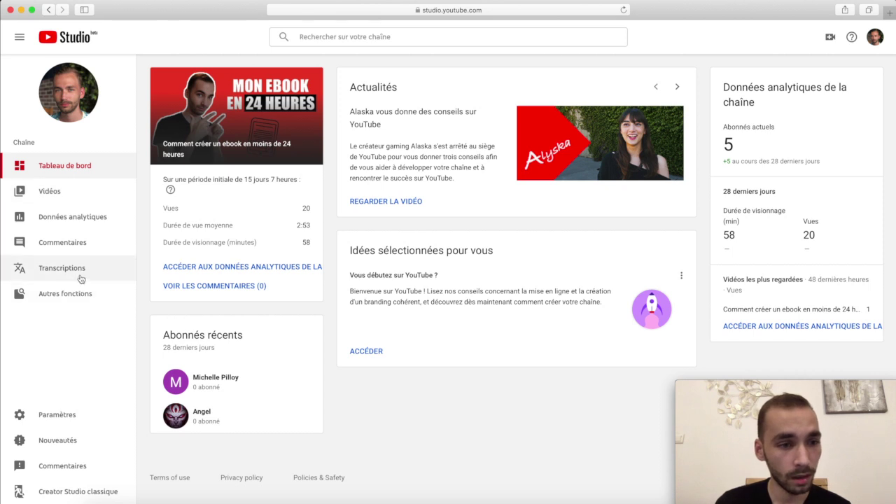
- Open the channel customization page from Studio's other functions, view it, and close its tab
mouse_move(82, 303)
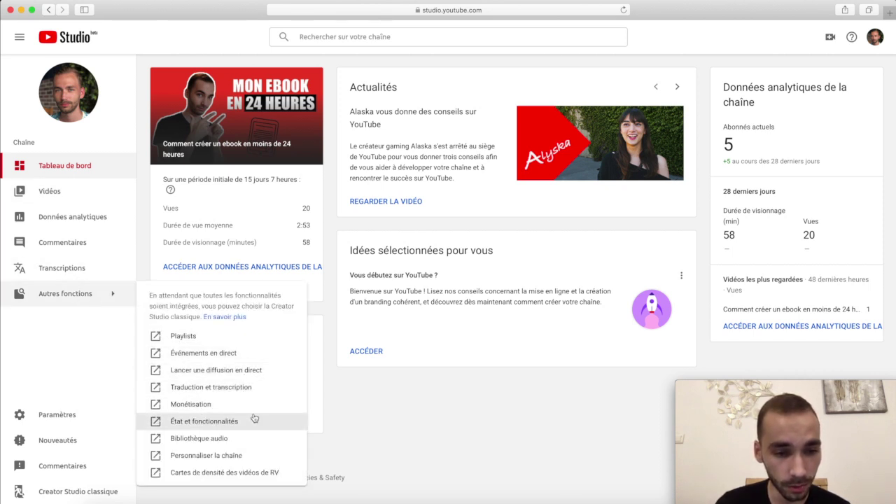
left_click(227, 456)
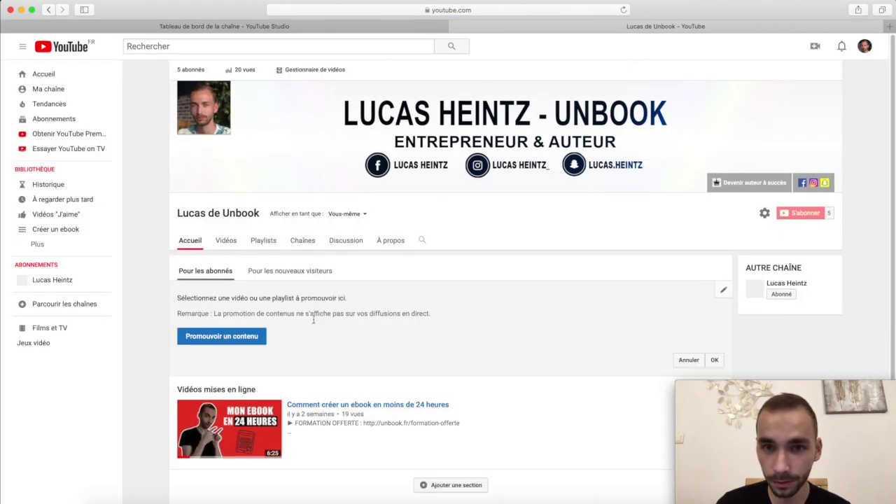
left_click(454, 26)
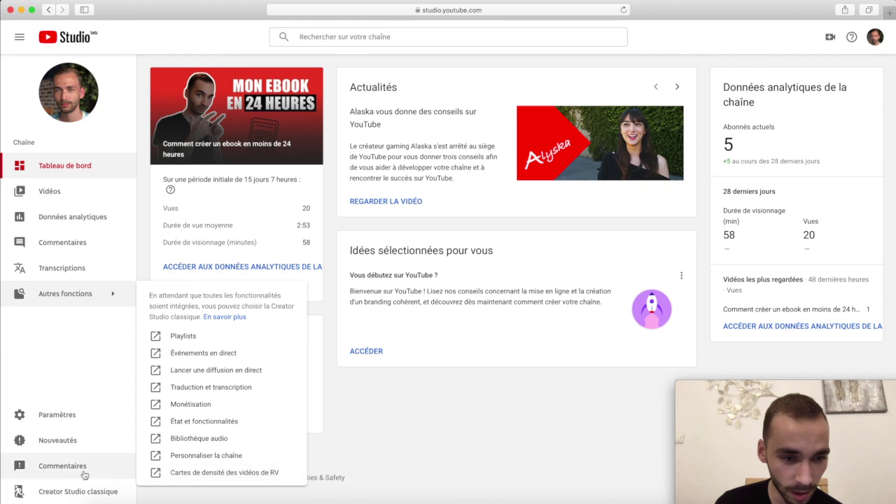
- Open the Studio settings and review the default currency, channel keywords and country, advanced settings and Branding watermark options
left_click(58, 414)
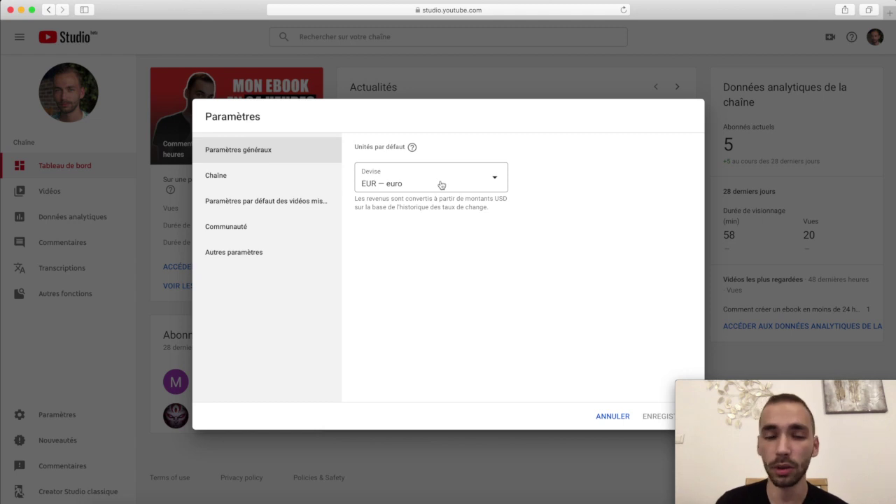
left_click(310, 182)
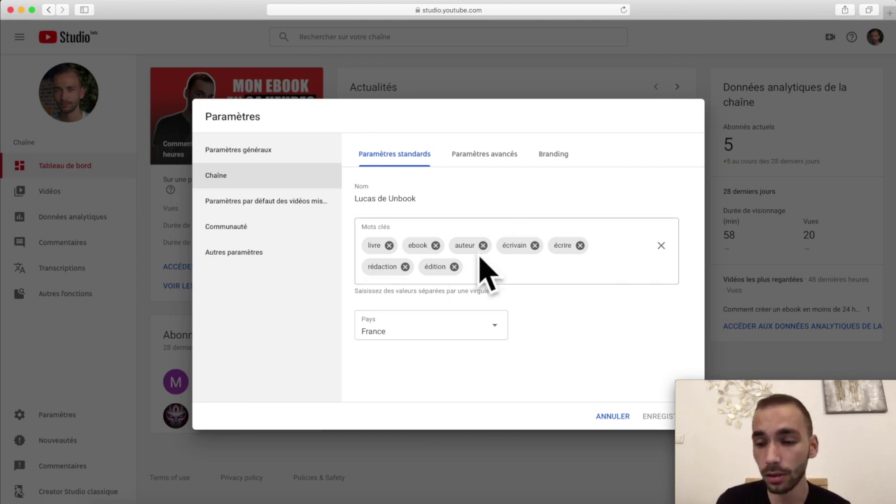
left_click(477, 159)
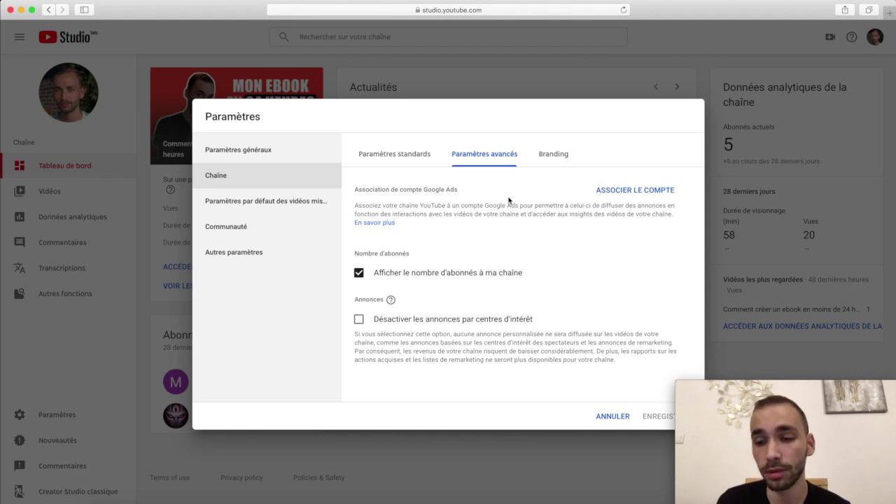
left_click(548, 156)
left_click(488, 159)
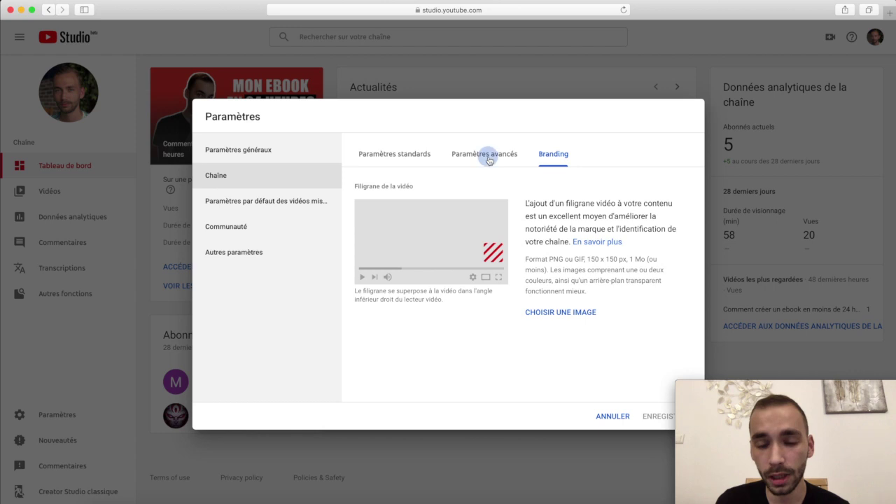
- Open the default settings for uploaded videos and read through the default description's links
left_click(286, 203)
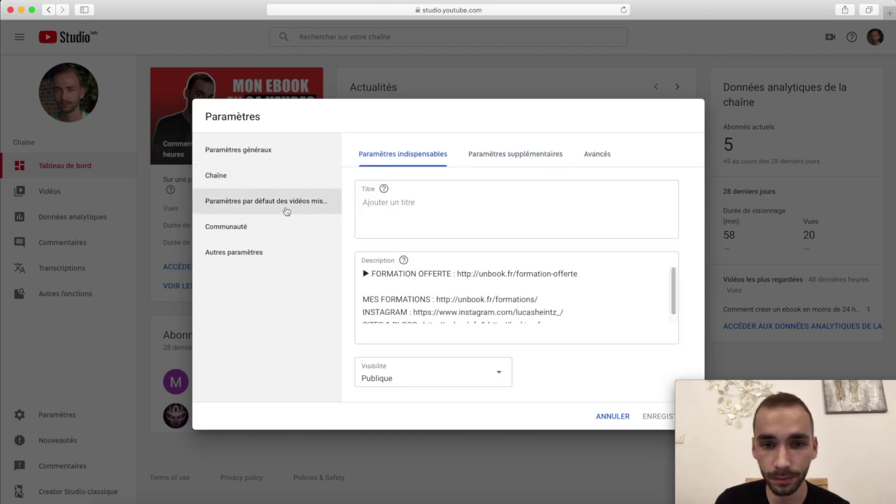
scroll(501, 289, "down", 2)
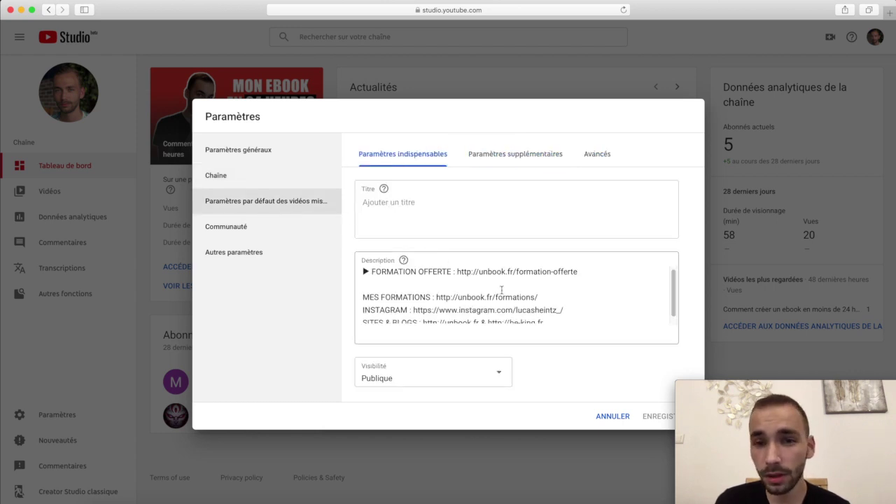
scroll(501, 289, "up", 2)
scroll(501, 289, "down", 1)
scroll(501, 290, "up", 1)
scroll(501, 290, "down", 1)
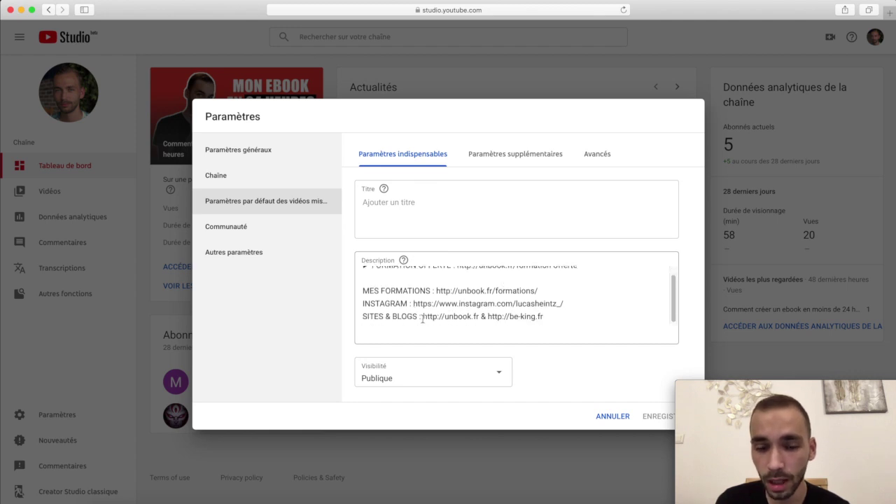
scroll(422, 319, "up", 1)
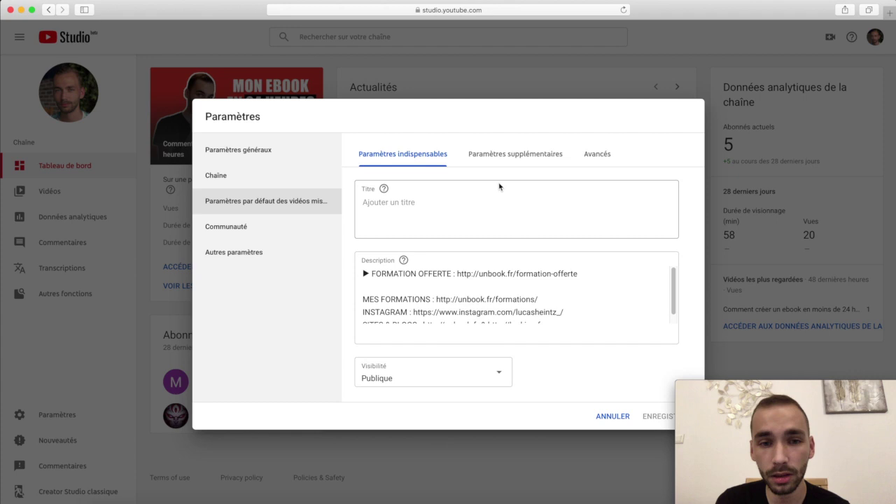
- Try adding the text "zerzer" to the default video description, and erase it again
left_click(399, 289)
type("zerzer")
key("BackSpace")
key("BackSpace")
key("BackSpace")
key("BackSpace")
key("BackSpace")
key("BackSpace")
- Review the supplementary and advanced upload defaults, including the available video categories and licence types, without changing them
left_click(530, 153)
left_click(608, 155)
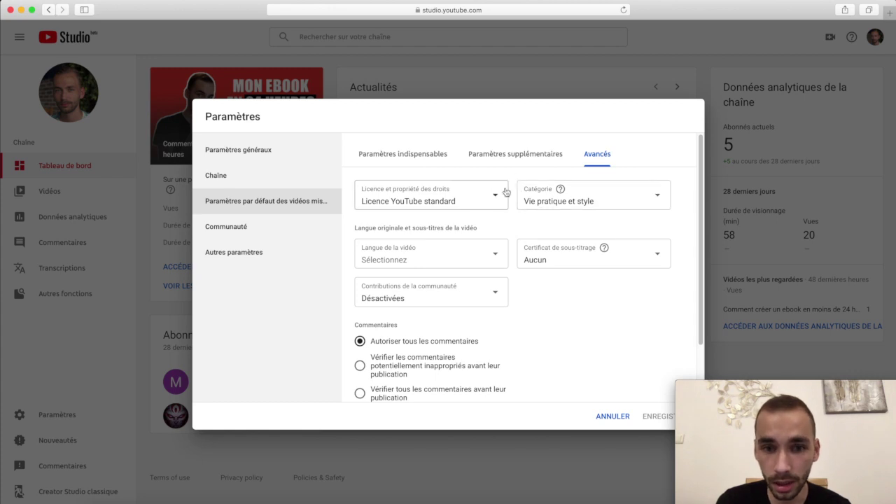
left_click(650, 204)
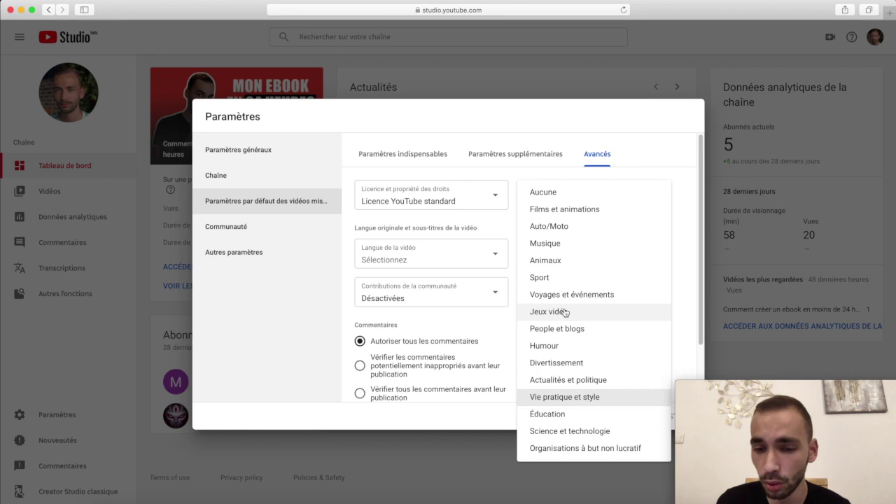
left_click(500, 225)
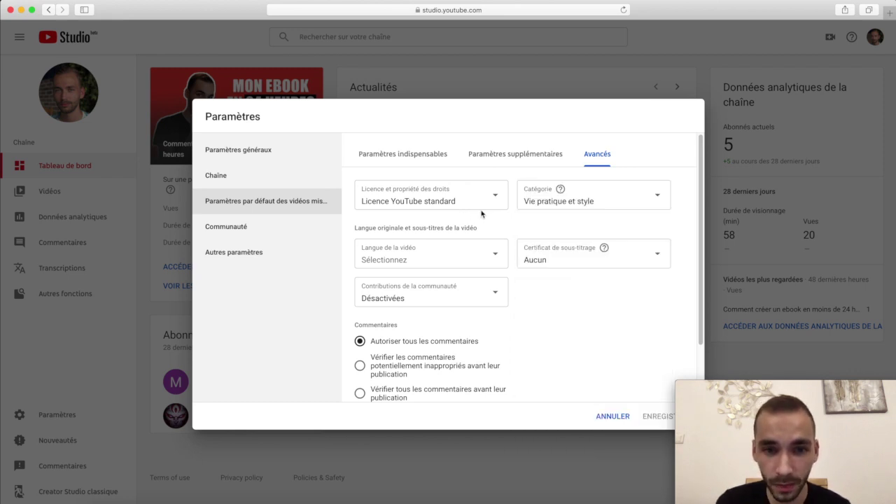
left_click(482, 201)
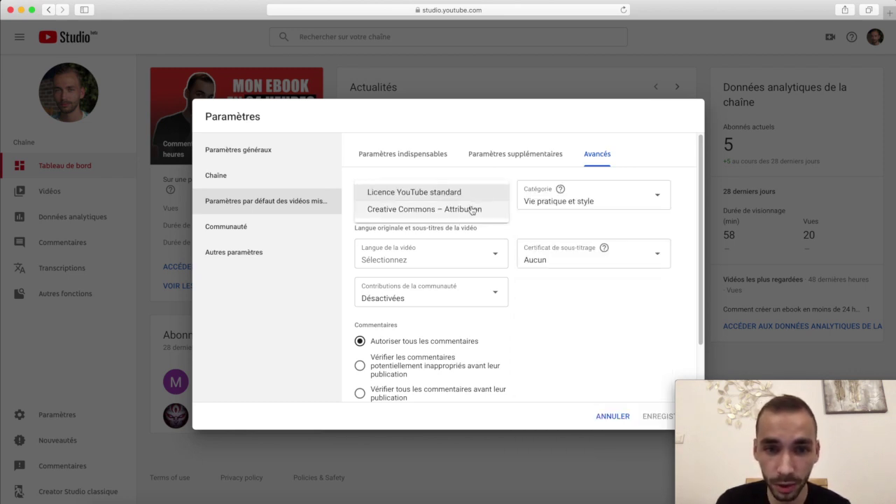
left_click(501, 176)
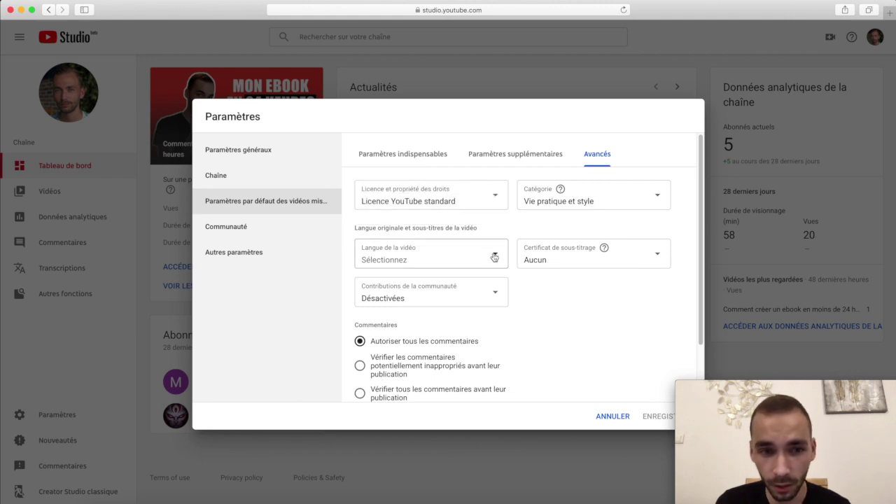
- Review the Community settings' automated filters for hidden users, blocked words and links, and close the settings without saving
left_click(251, 234)
scroll(444, 266, "down", 3)
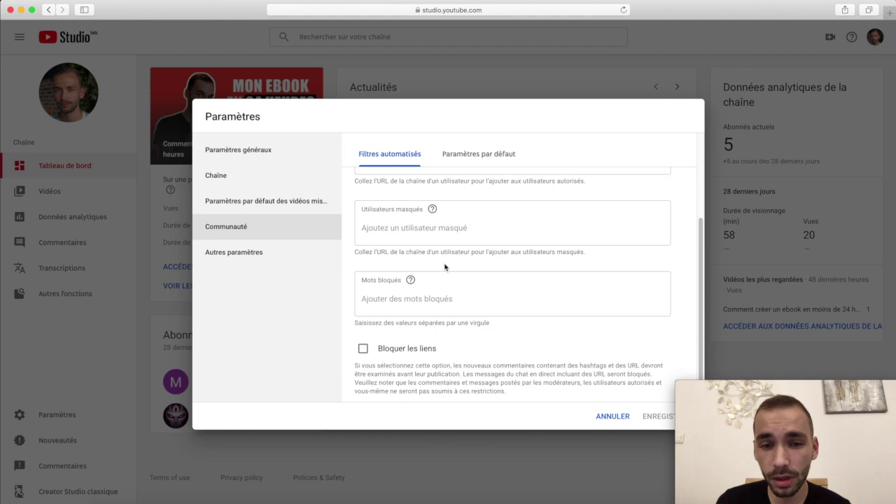
left_click(611, 416)
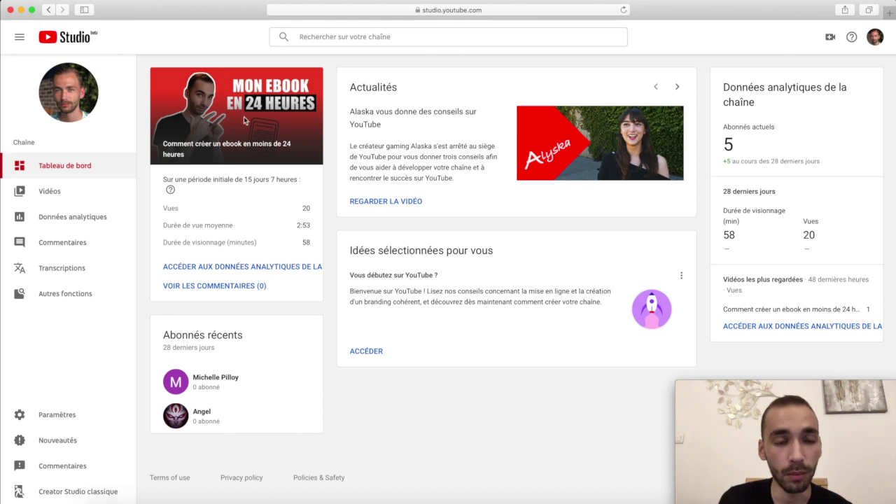
- Open the Unbook channel's public page from the account avatar, and visit the channel featured under Autre chaîne
left_click(874, 37)
left_click(796, 103)
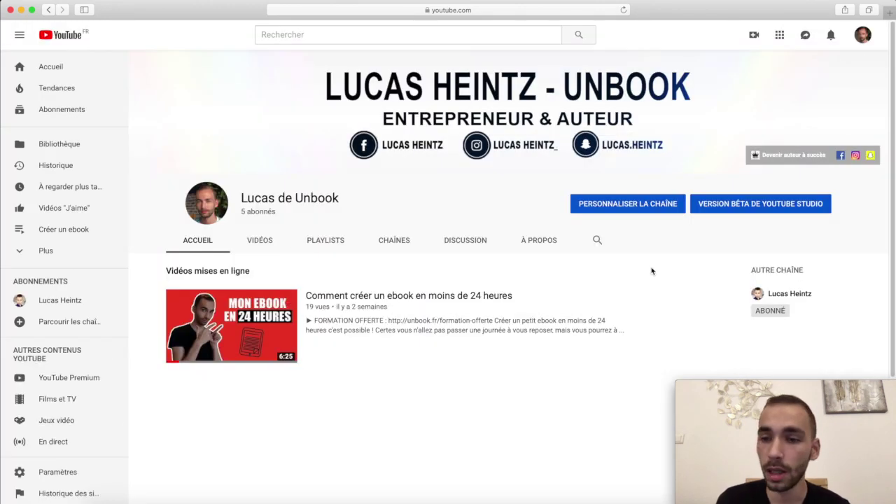
left_click(804, 299)
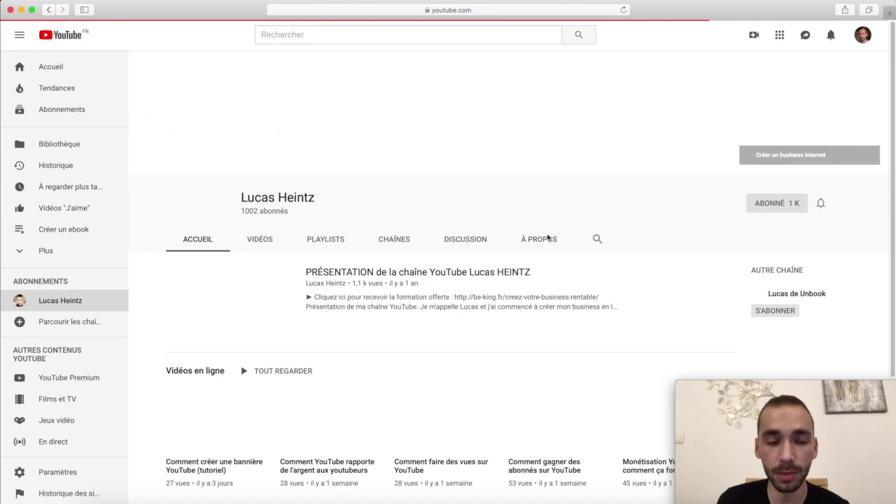
- Browse the uploaded videos of the featured channel
left_click(287, 242)
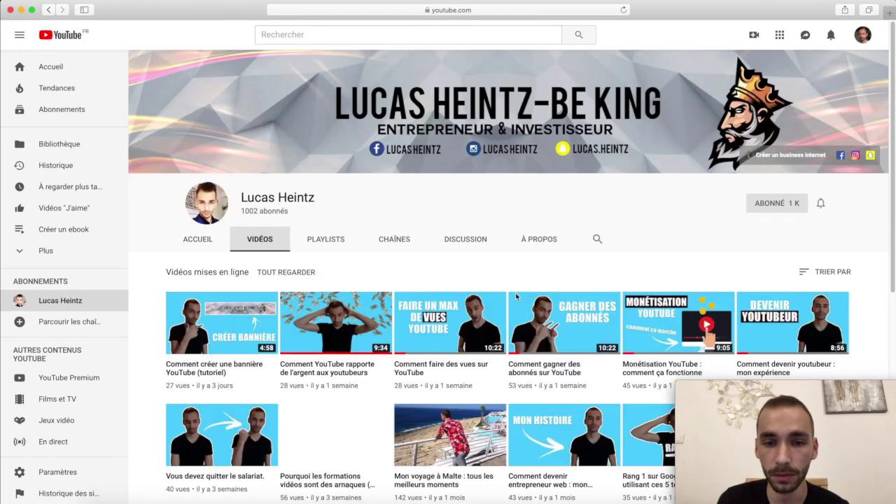
scroll(519, 299, "down", 10)
scroll(520, 300, "down", 3)
scroll(515, 302, "up", 10)
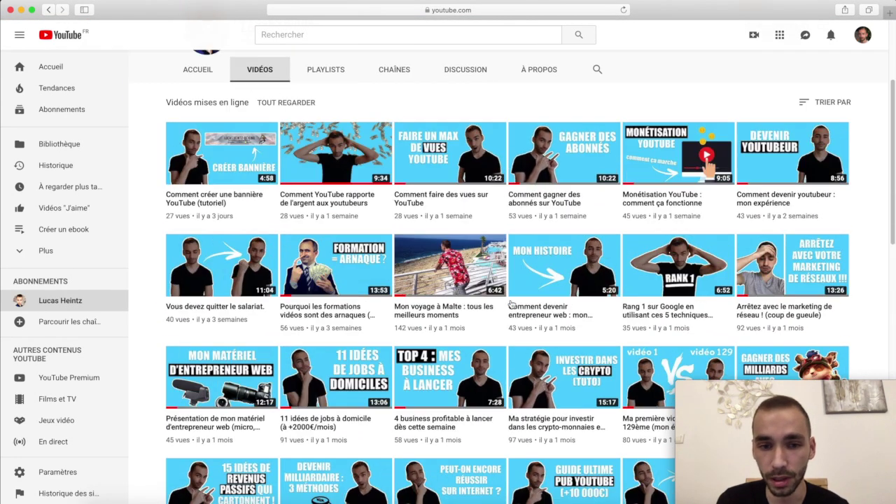
- Look through the playlists created on the featured channel, down to Immobilier and Bourse
left_click(329, 240)
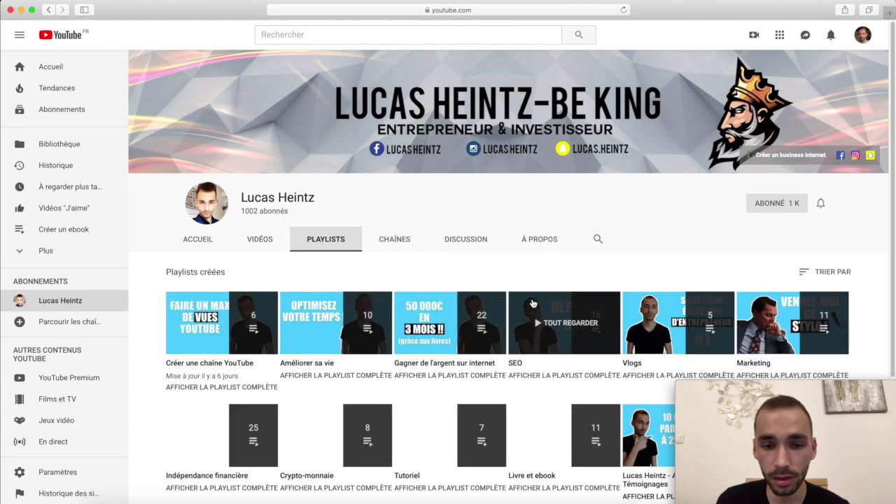
scroll(529, 310, "down", 3)
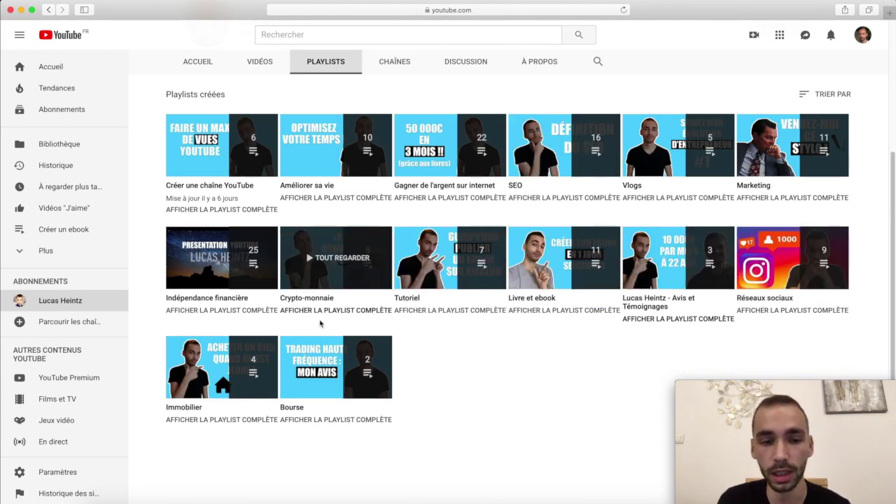
scroll(206, 306, "up", 3)
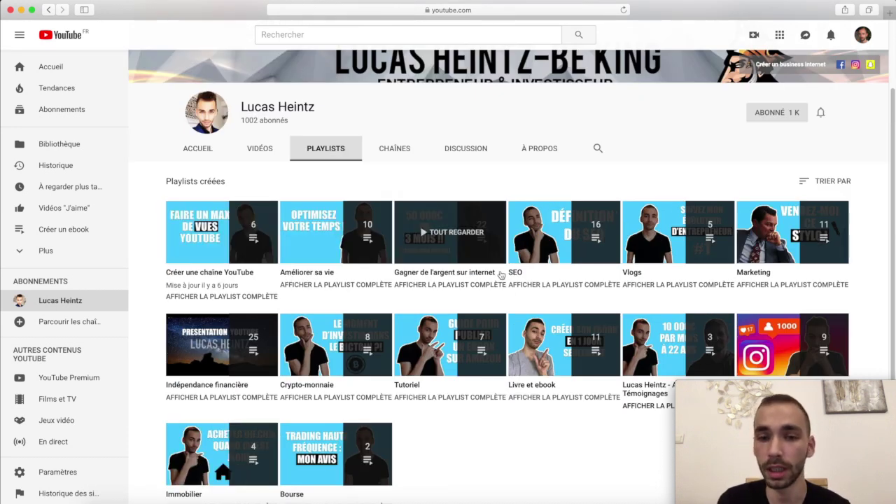
- Review the featured channel's À propos page, including its description, contact information and statistics
left_click(545, 149)
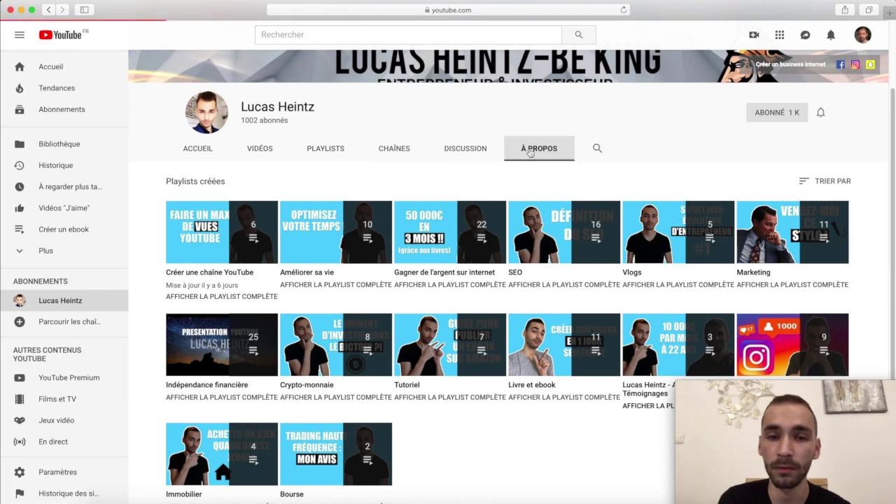
scroll(448, 336, "down", 4)
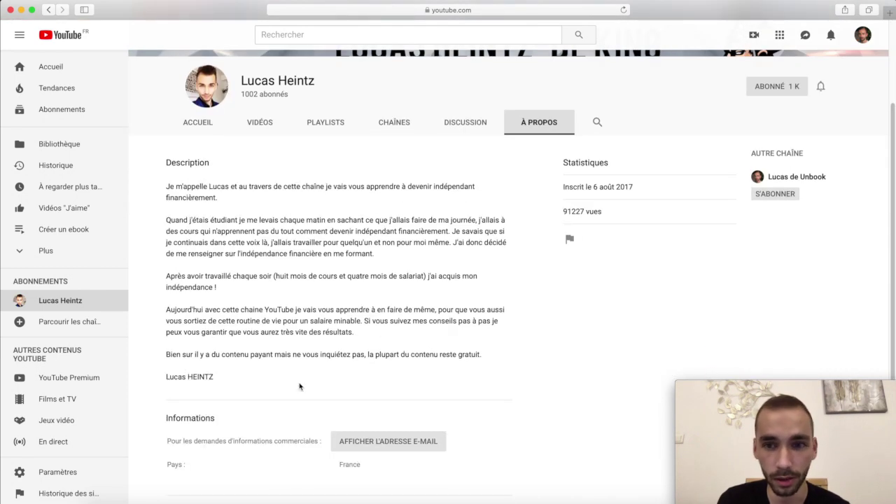
scroll(482, 340, "down", 3)
scroll(341, 406, "up", 7)
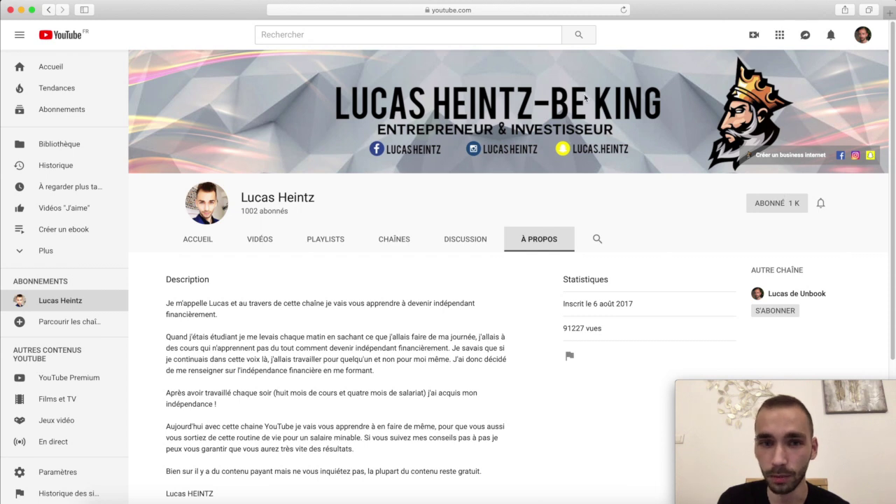
- Open the featured channel's list of related channels, and return to its uploaded videos to examine the thumbnails and titles
left_click(399, 239)
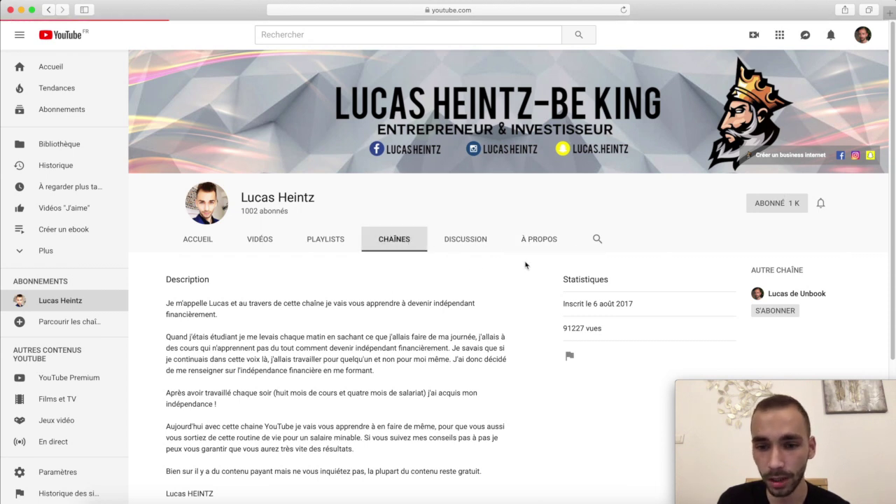
left_click(272, 245)
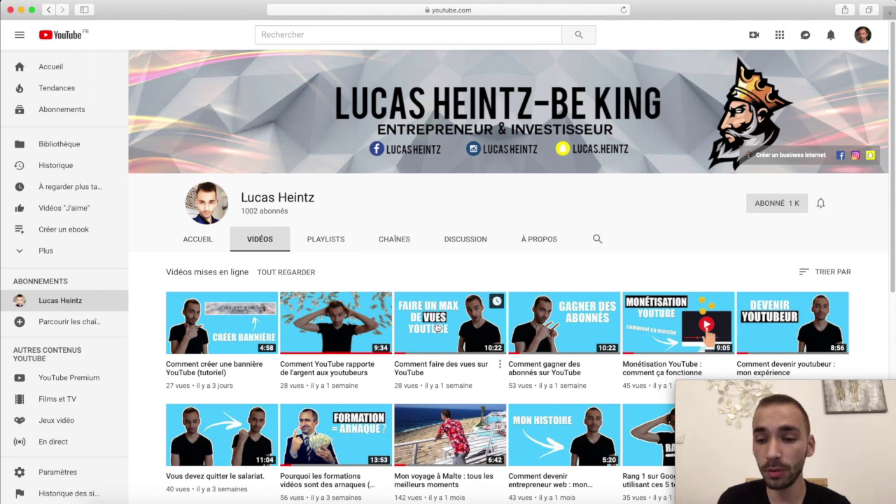
scroll(450, 335, "down", 1)
scroll(450, 335, "down", 1)
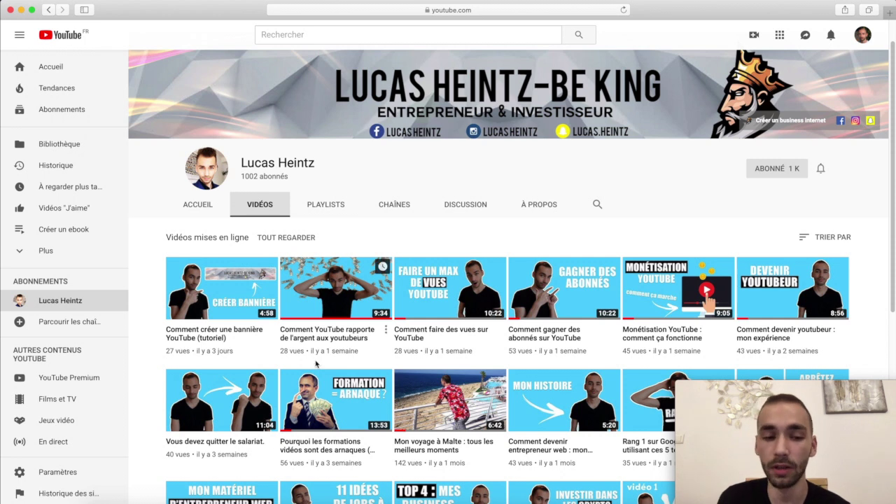
scroll(336, 365, "up", 1)
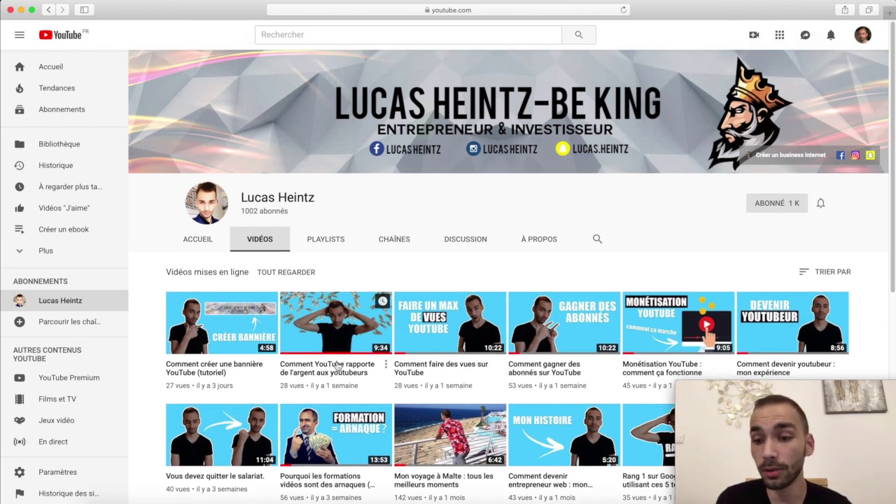